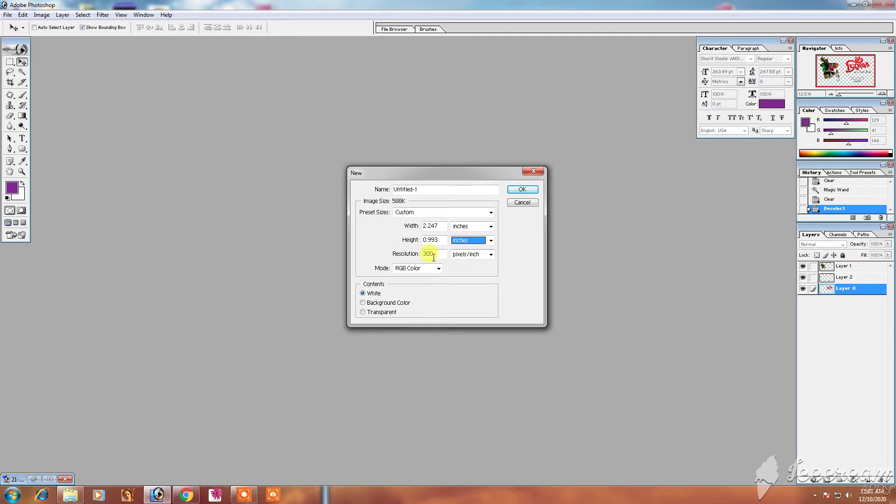
Step: Create a new CMYK document 72 inches wide and 36 inches high at 72 pixels/inch with white contents
{"action": "double_click", "coordinate": [430, 226]}
{"action": "type", "text": "36"}
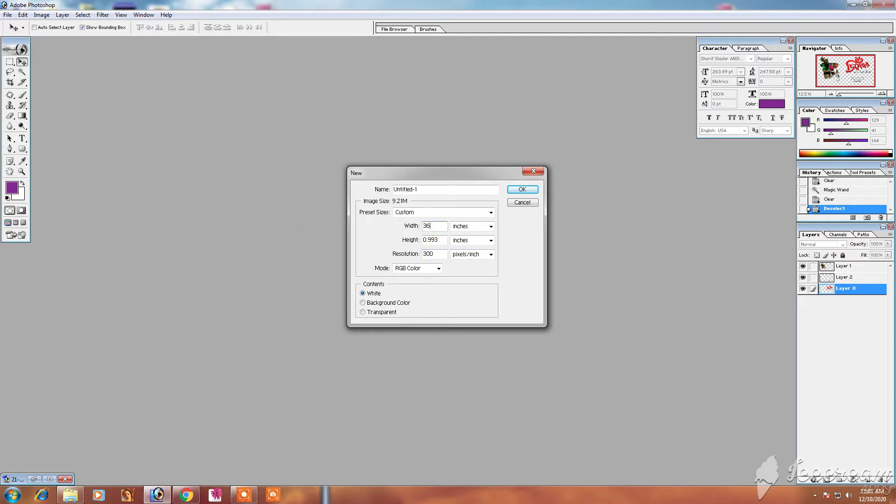
{"action": "key", "text": "Tab"}
{"action": "key", "text": "Tab"}
{"action": "double_click", "coordinate": [430, 226]}
{"action": "key", "text": "Tab"}
{"action": "key", "text": "Tab"}
{"action": "key", "text": "Tab"}
{"action": "left_click", "coordinate": [440, 270]}
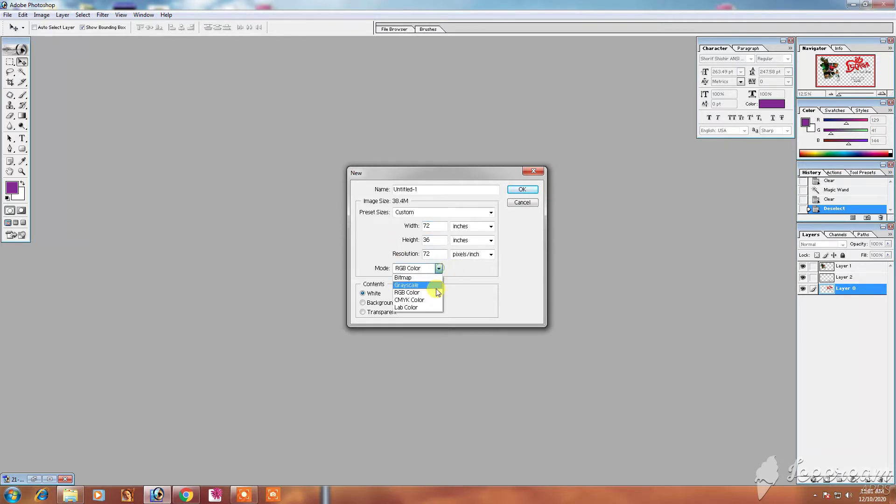
{"action": "left_click", "coordinate": [428, 300]}
{"action": "left_click", "coordinate": [523, 188]}
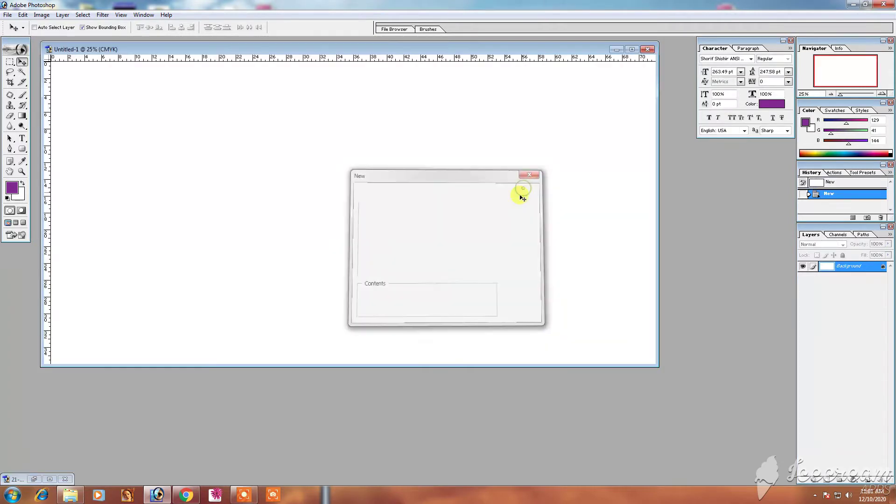
Step: Maximize the new document and convert its locked background into a regular layer with the default name
{"action": "double_click", "coordinate": [424, 50]}
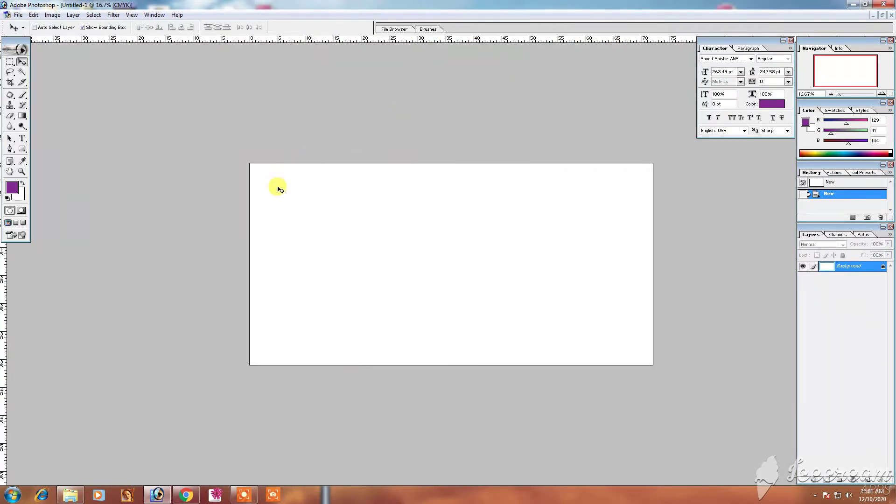
{"action": "key", "text": "ctrl+minus"}
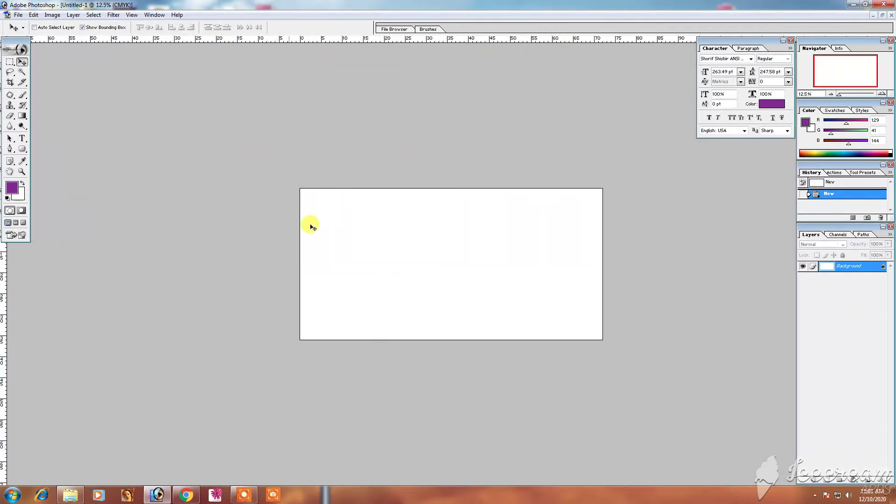
{"action": "double_click", "coordinate": [871, 271]}
{"action": "key", "text": "Return"}
Step: Add a Gradient Overlay layer style to the background layer and set its angle to 8°
{"action": "key", "text": "alt+l"}
{"action": "key", "text": "y"}
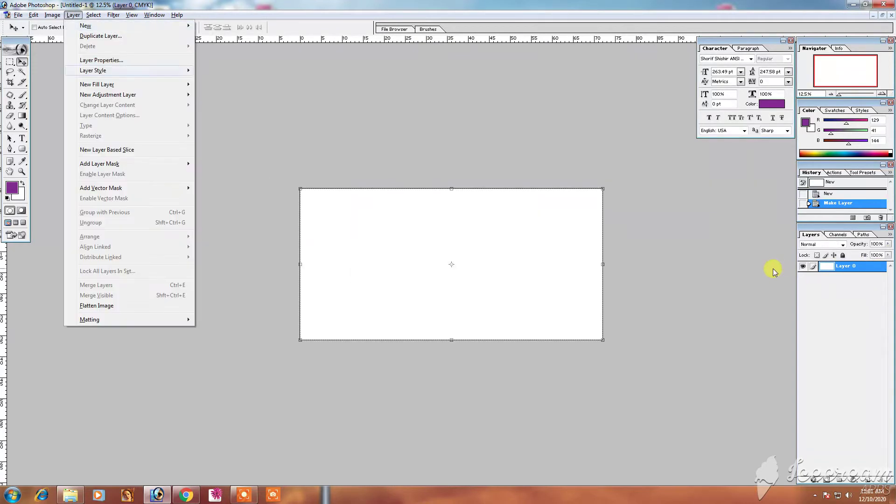
{"action": "key", "text": "Return"}
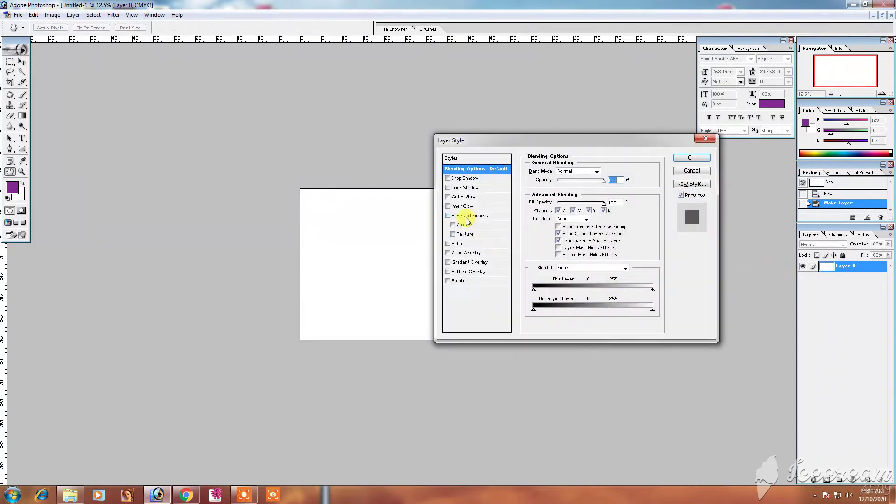
{"action": "left_click", "coordinate": [472, 262]}
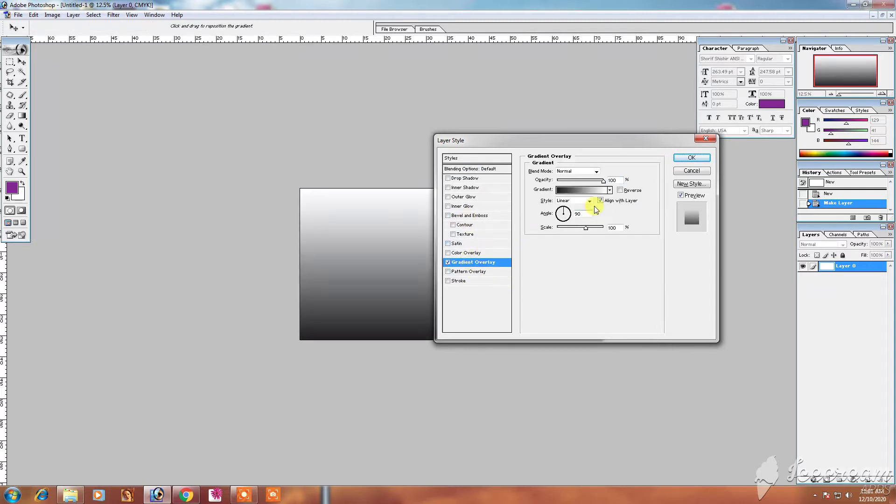
{"action": "left_click", "coordinate": [571, 216]}
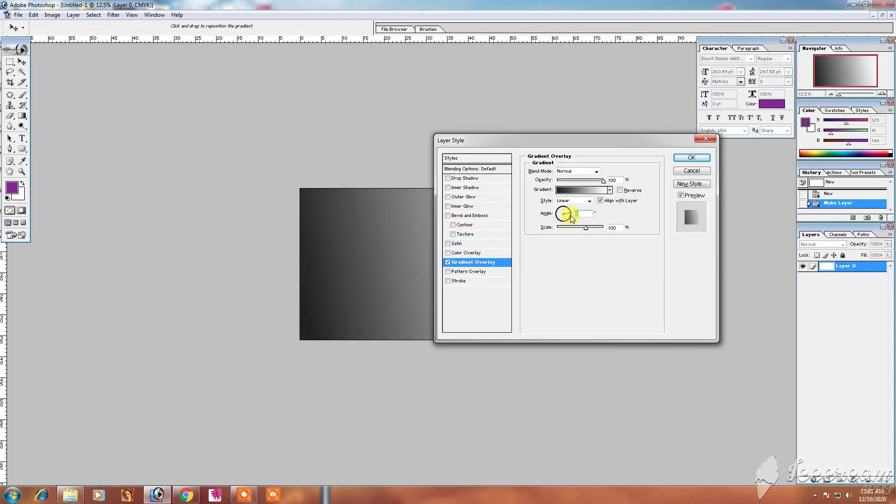
Step: Edit the overlay gradient and set its starting colour stop to C 70, M 0, Y 0, K 0
{"action": "left_click", "coordinate": [582, 190]}
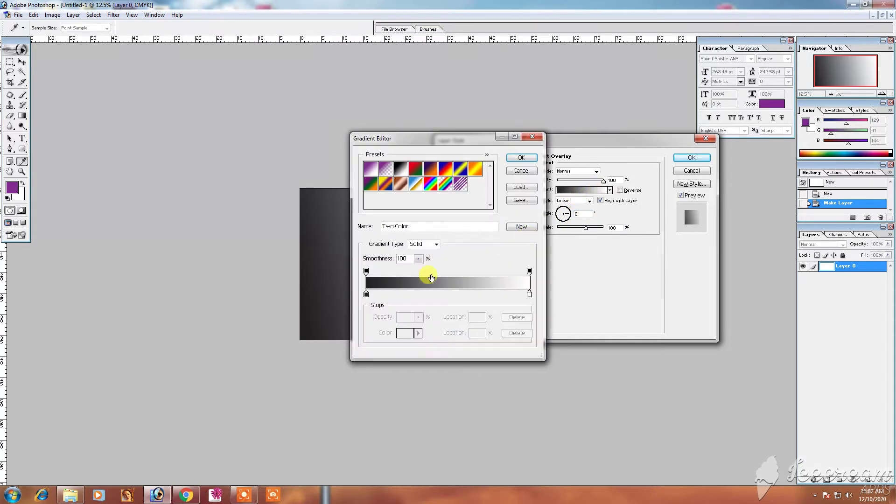
{"action": "left_click", "coordinate": [366, 294]}
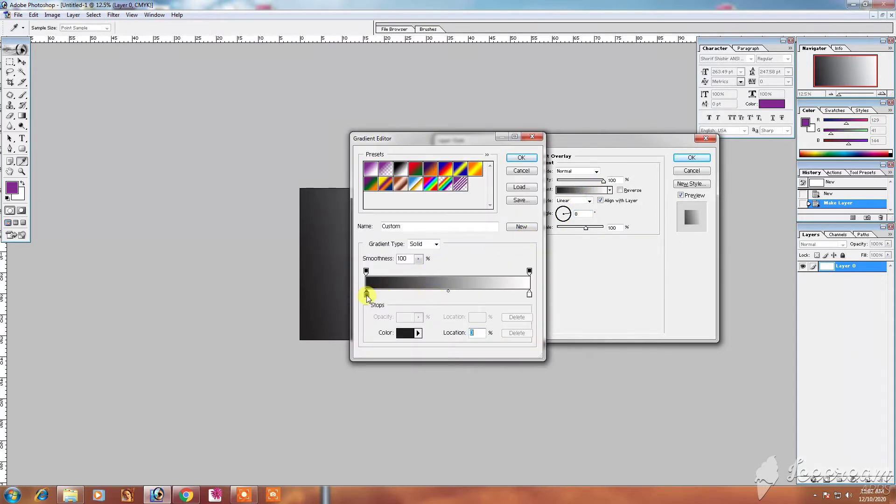
{"action": "double_click", "coordinate": [367, 294]}
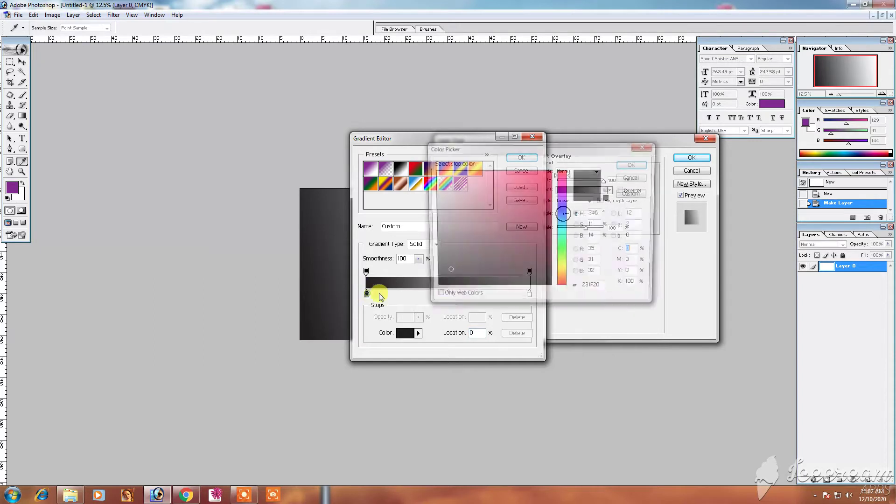
{"action": "type", "text": "100"}
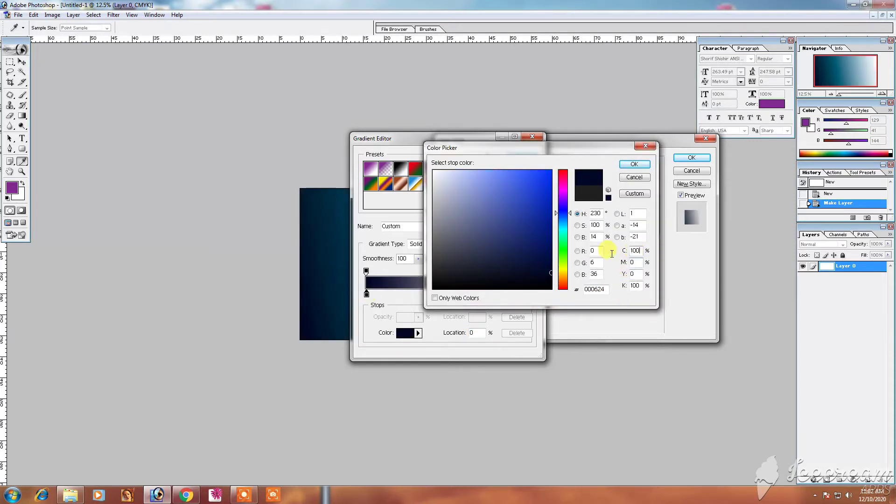
{"action": "key", "text": "BackSpace"}
{"action": "key", "text": "BackSpace"}
{"action": "key", "text": "BackSpace"}
{"action": "type", "text": "70"}
{"action": "key", "text": "Tab"}
{"action": "key", "text": "Tab"}
{"action": "key", "text": "Tab"}
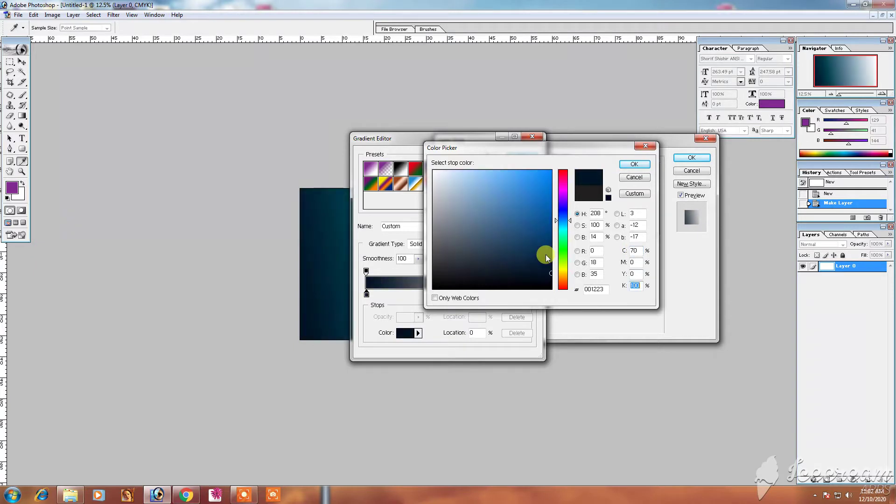
{"action": "type", "text": "0"}
{"action": "key", "text": "Return"}
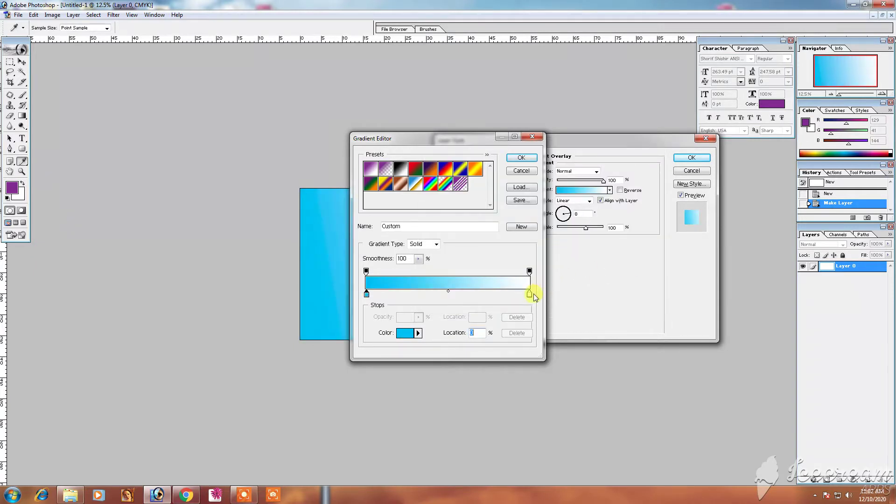
Step: Set the gradient's end colour stop to light blue with C 30, M 0, Y 0, K 0
{"action": "double_click", "coordinate": [528, 295]}
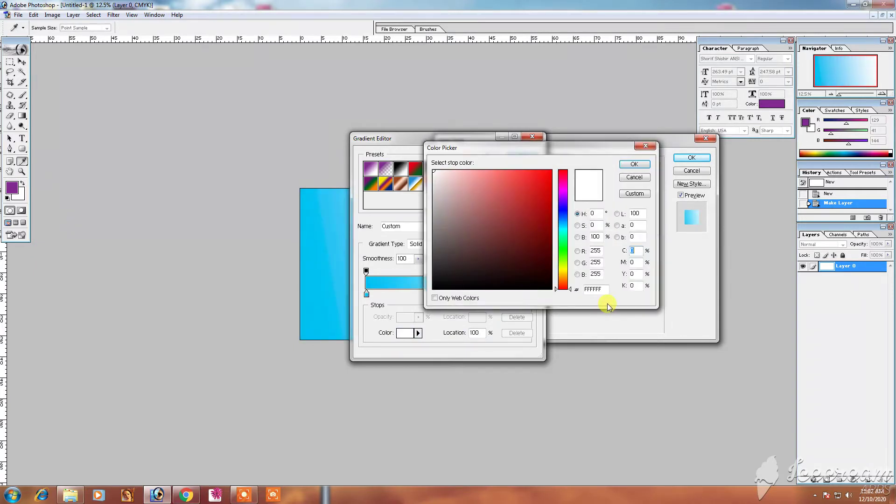
{"action": "type", "text": "30"}
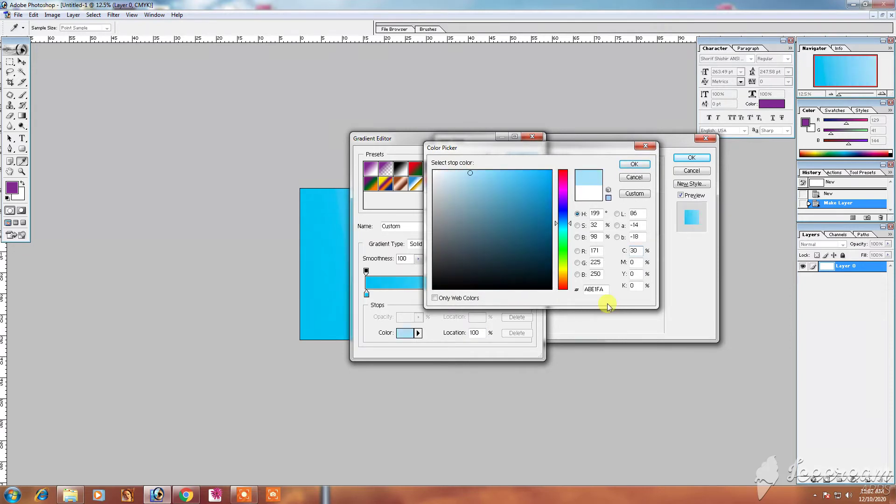
{"action": "key", "text": "Return"}
Step: Add a white colour stop near the middle of the gradient and accept the edited gradient
{"action": "double_click", "coordinate": [451, 294]}
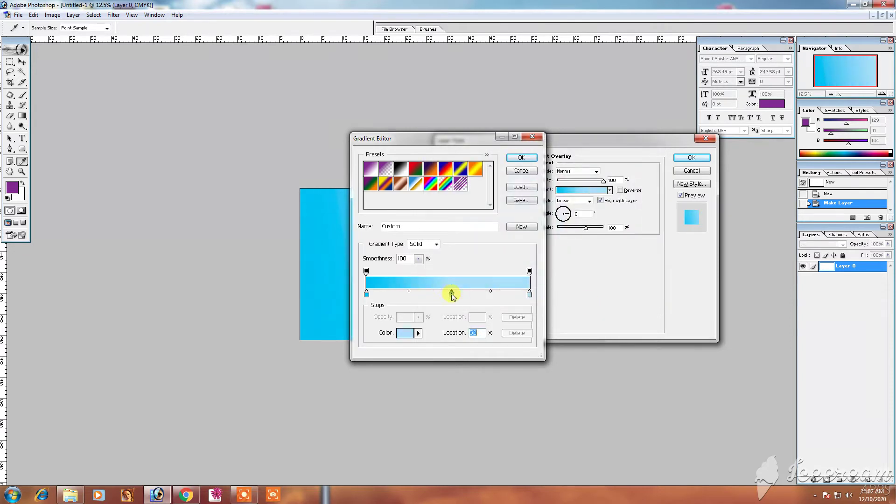
{"action": "left_click_drag", "start_coordinate": [456, 248], "coordinate": [214, 136]}
{"action": "key", "text": "Return"}
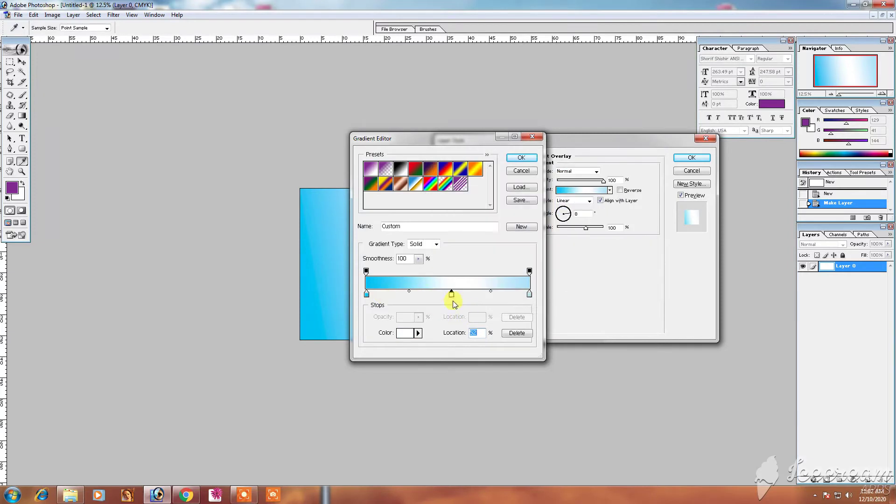
{"action": "left_click_drag", "start_coordinate": [452, 297], "coordinate": [447, 296]}
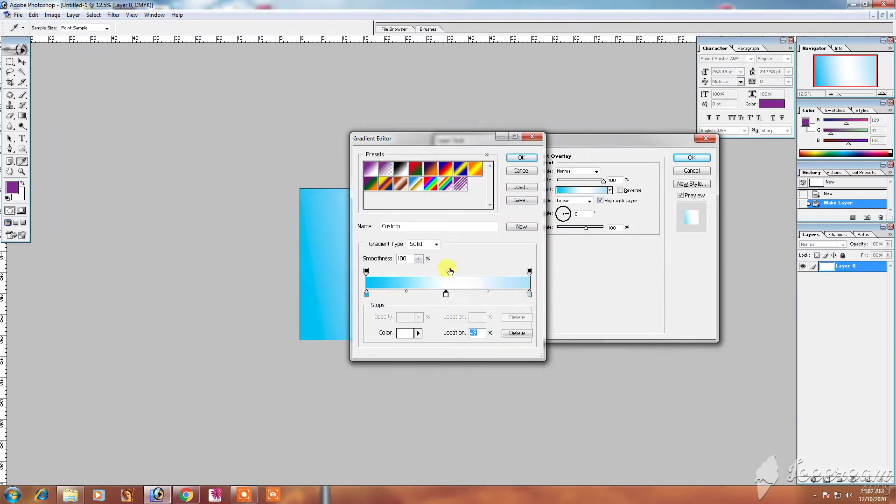
{"action": "key", "text": "Return"}
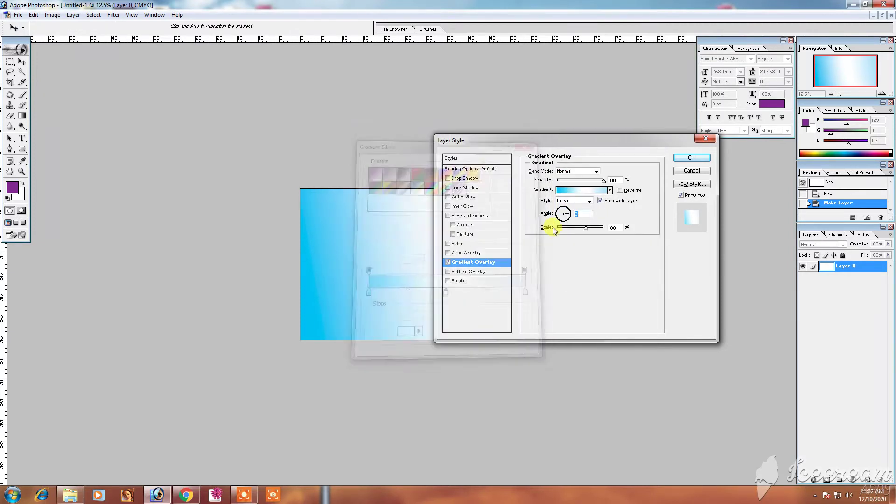
Step: Try the Radial, Angle, Linear and Reflected styles for the gradient overlay
{"action": "left_click", "coordinate": [589, 200]}
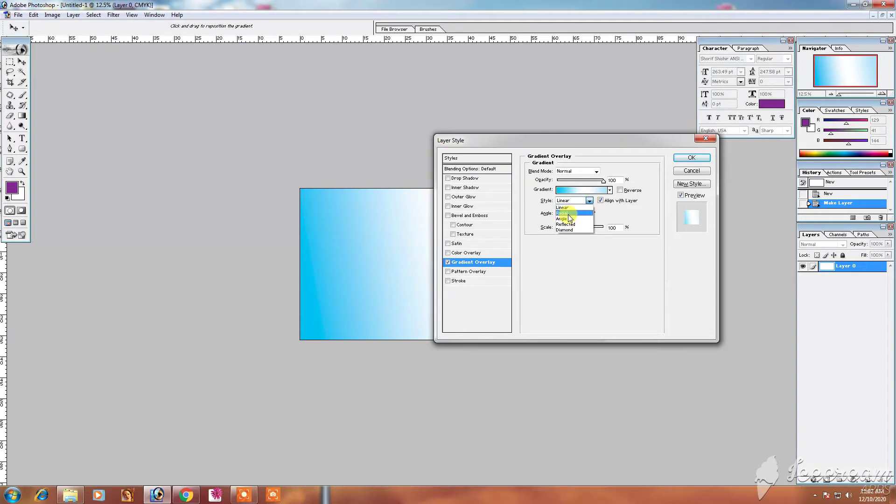
{"action": "left_click", "coordinate": [567, 213]}
{"action": "left_click", "coordinate": [589, 202]}
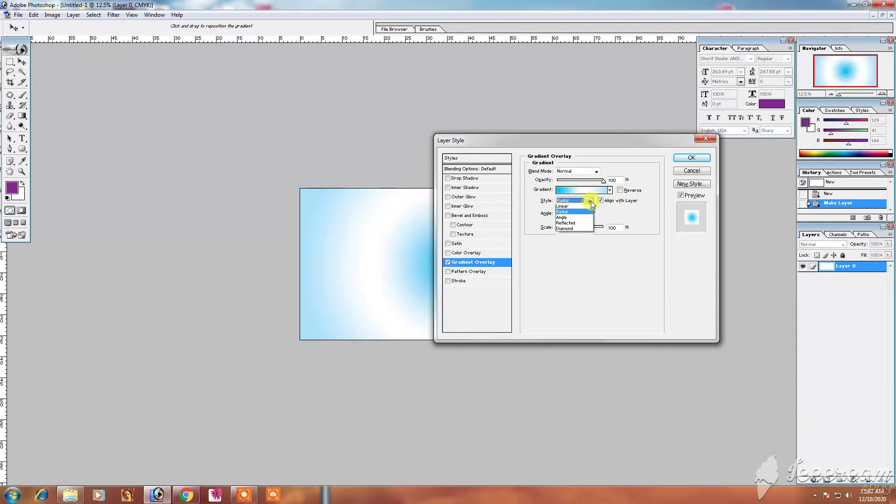
{"action": "left_click", "coordinate": [568, 219]}
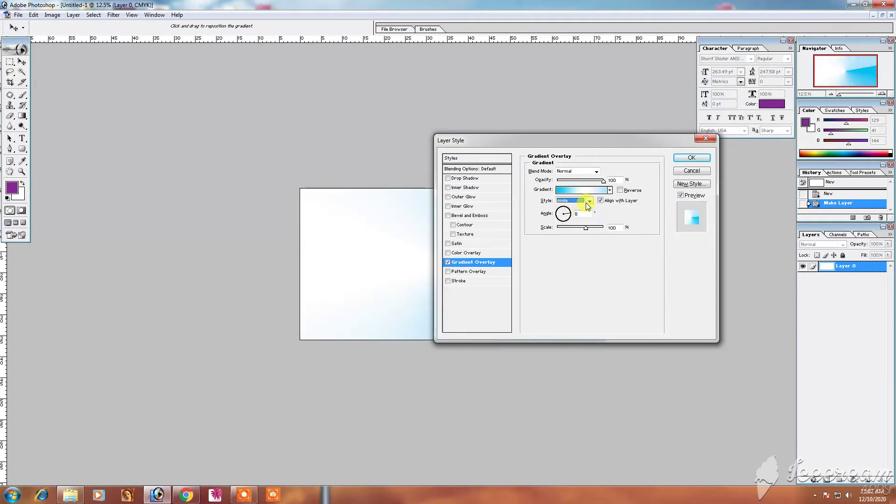
{"action": "left_click", "coordinate": [588, 206]}
{"action": "left_click", "coordinate": [588, 208]}
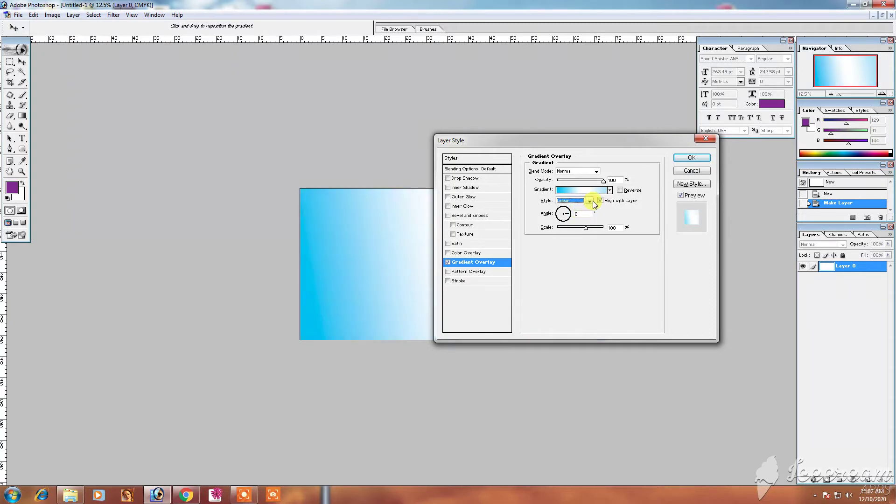
{"action": "left_click", "coordinate": [591, 201]}
{"action": "left_click", "coordinate": [568, 224]}
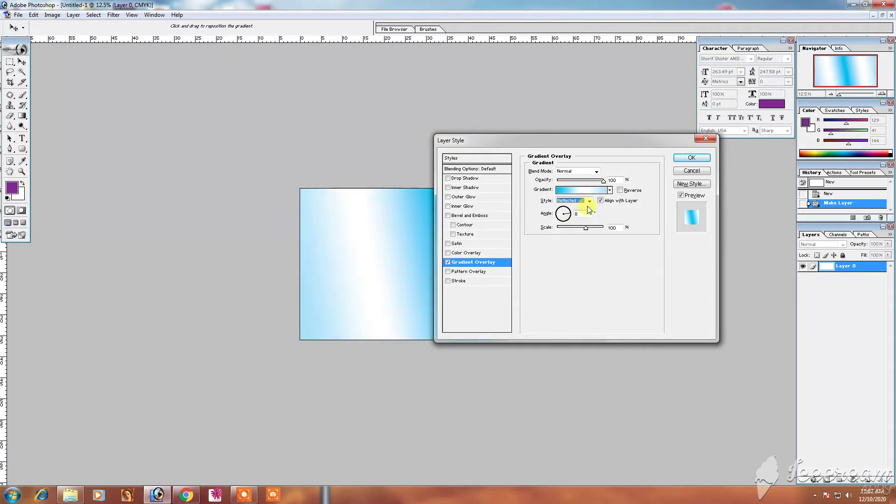
{"action": "double_click", "coordinate": [584, 214]}
Step: Set the gradient overlay style to Diamond and apply the layer style
{"action": "left_click", "coordinate": [589, 201]}
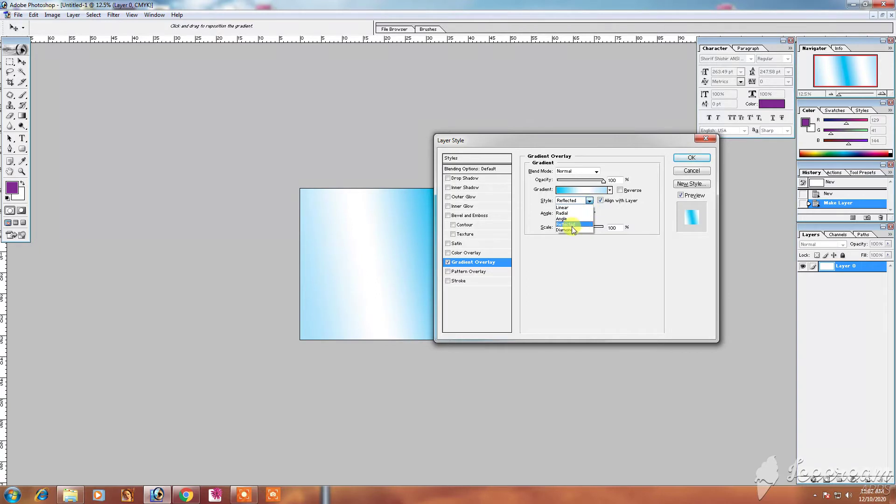
{"action": "left_click", "coordinate": [569, 230]}
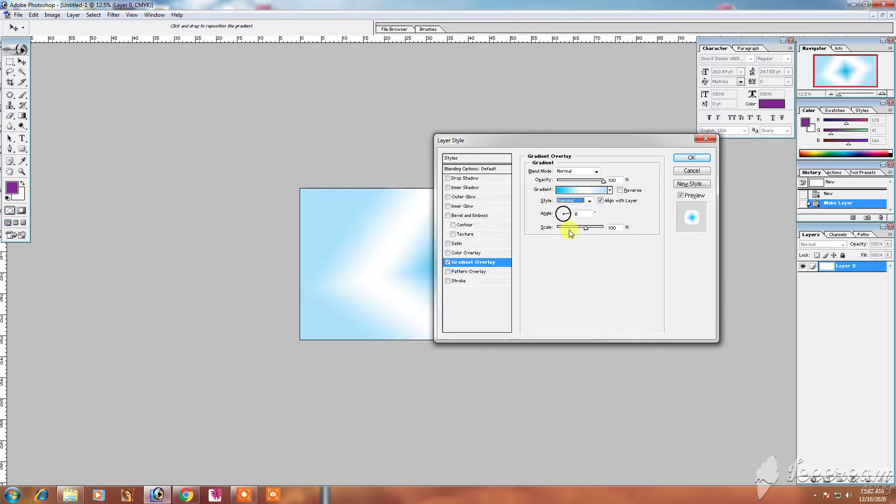
{"action": "left_click", "coordinate": [678, 158]}
Step: Show 21-2.jpg alongside the new document and copy its Bangladesh map picture onto the gradient background
{"action": "key", "text": "ctrl+minus"}
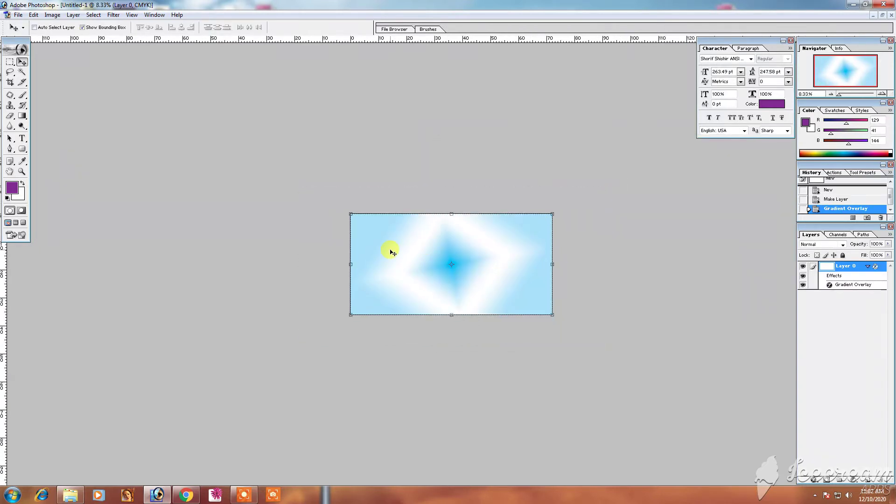
{"action": "key", "text": "ctrl+plus"}
{"action": "key", "text": "ctrl+plus"}
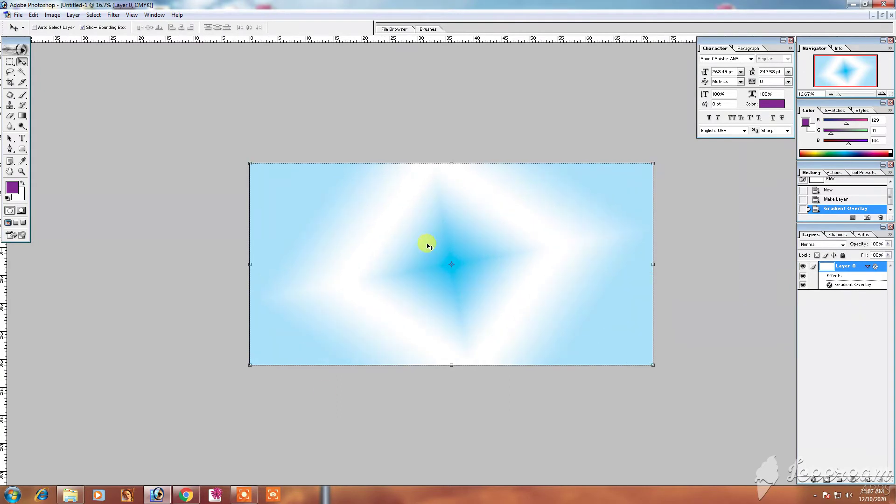
{"action": "left_click", "coordinate": [882, 16]}
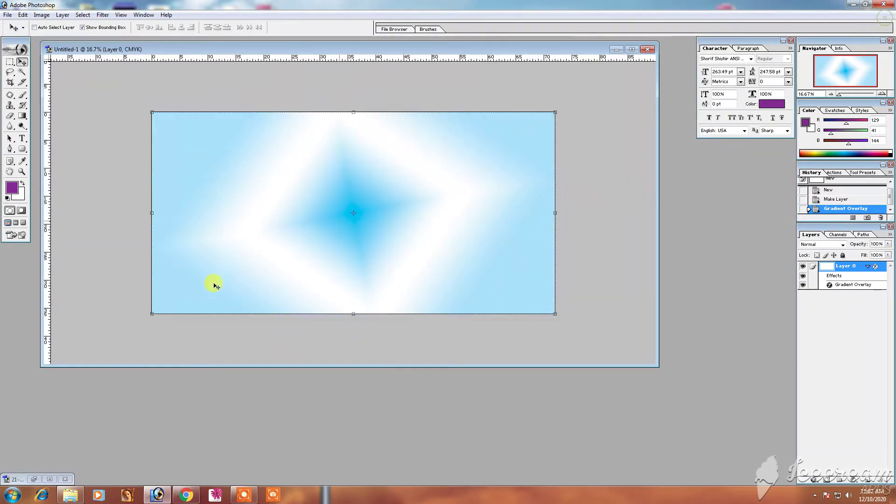
{"action": "left_click", "coordinate": [51, 479]}
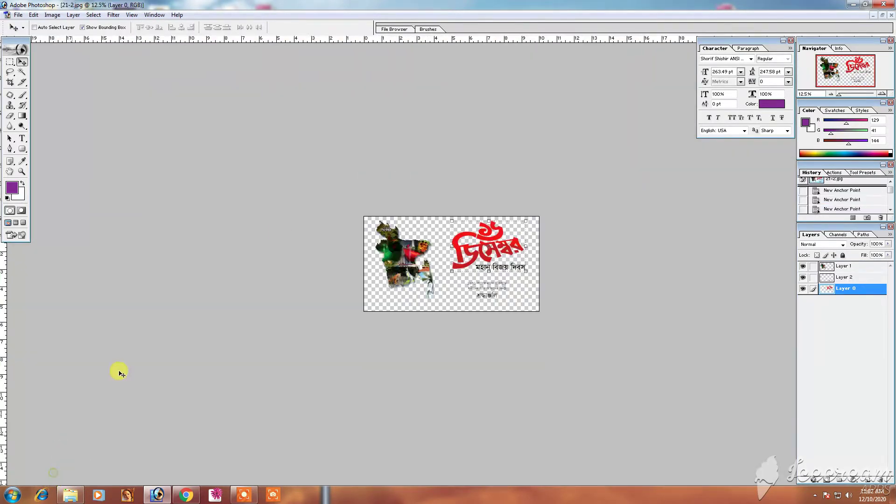
{"action": "left_click", "coordinate": [882, 16]}
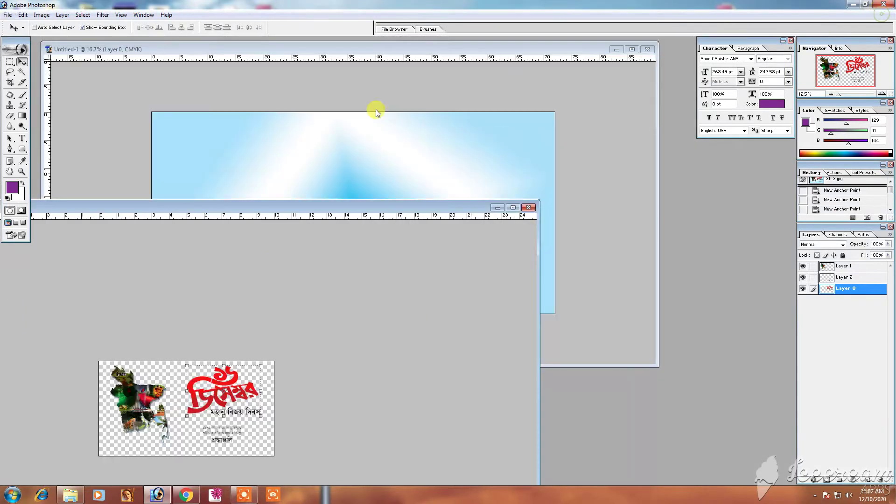
{"action": "left_click", "coordinate": [141, 404], "text": "ctrl"}
{"action": "left_click_drag", "start_coordinate": [141, 404], "coordinate": [242, 207]}
Step: Enlarge the map picture to nearly the full canvas height and position it on the canvas's left side
{"action": "left_click_drag", "start_coordinate": [289, 164], "coordinate": [315, 134]}
{"action": "left_click_drag", "start_coordinate": [254, 203], "coordinate": [246, 197]}
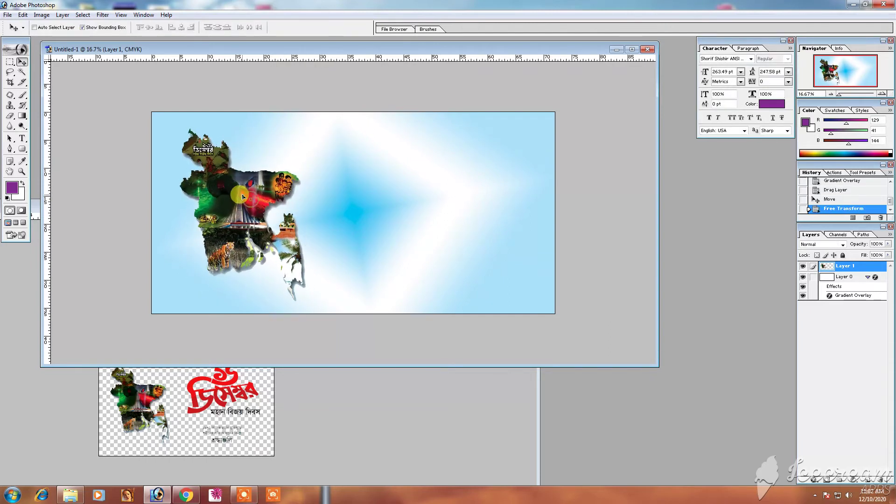
{"action": "left_click", "coordinate": [307, 129]}
{"action": "left_click_drag", "start_coordinate": [309, 129], "coordinate": [313, 124]}
{"action": "left_click_drag", "start_coordinate": [262, 188], "coordinate": [258, 184]}
{"action": "double_click", "coordinate": [258, 183]}
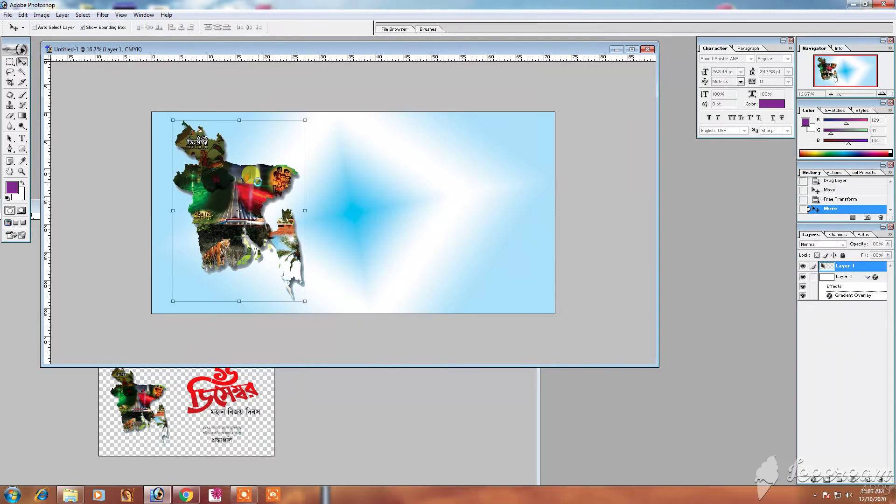
{"action": "double_click", "coordinate": [278, 48]}
{"action": "key", "text": "ctrl+plus"}
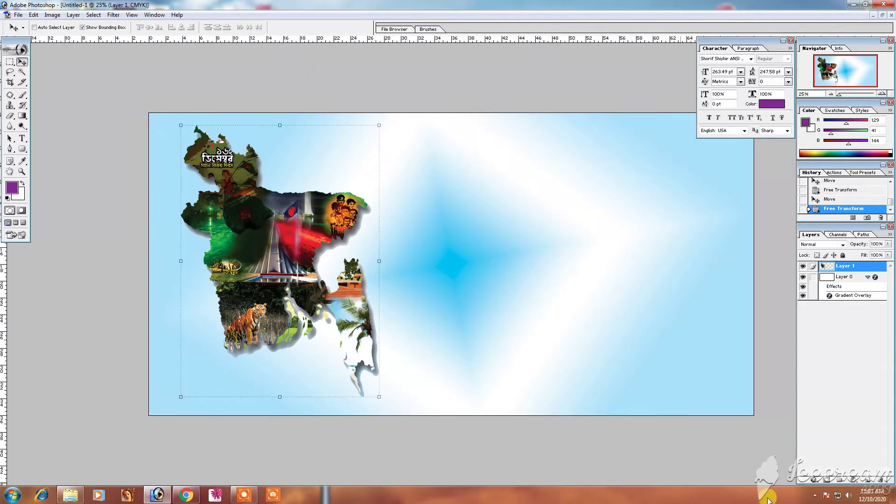
Step: Try an inner shadow on the map picture, testing the Darken and Multiply blend modes with different shadow distances
{"action": "left_click", "coordinate": [813, 482]}
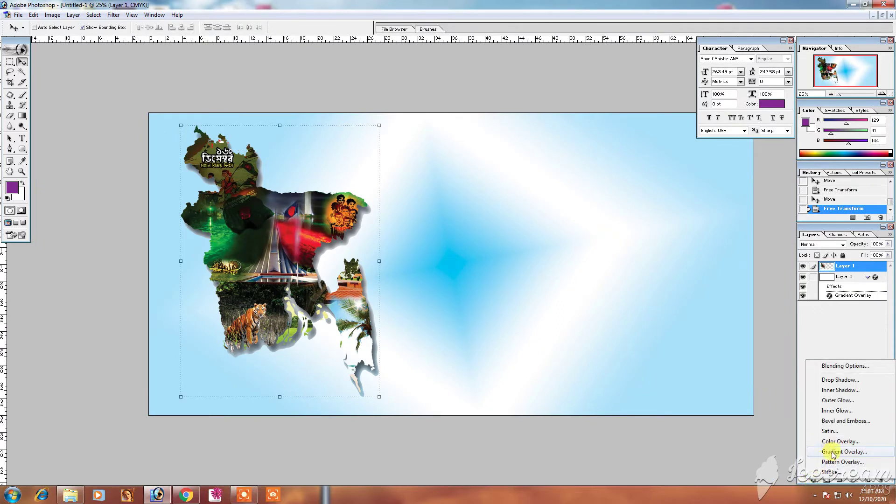
{"action": "left_click", "coordinate": [834, 381]}
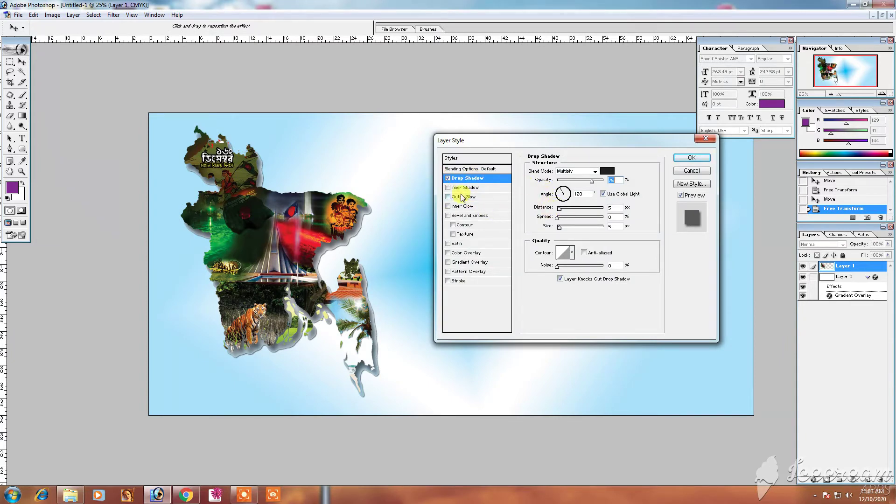
{"action": "left_click", "coordinate": [463, 188]}
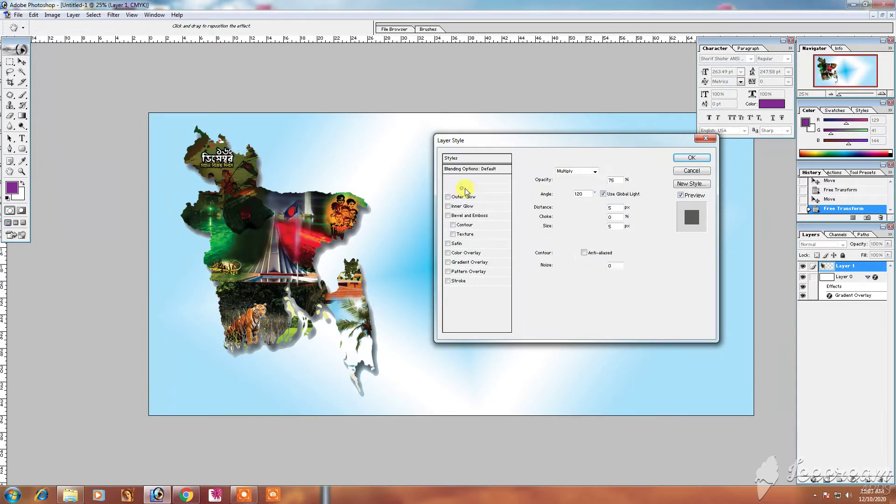
{"action": "left_click_drag", "start_coordinate": [566, 212], "coordinate": [569, 206]}
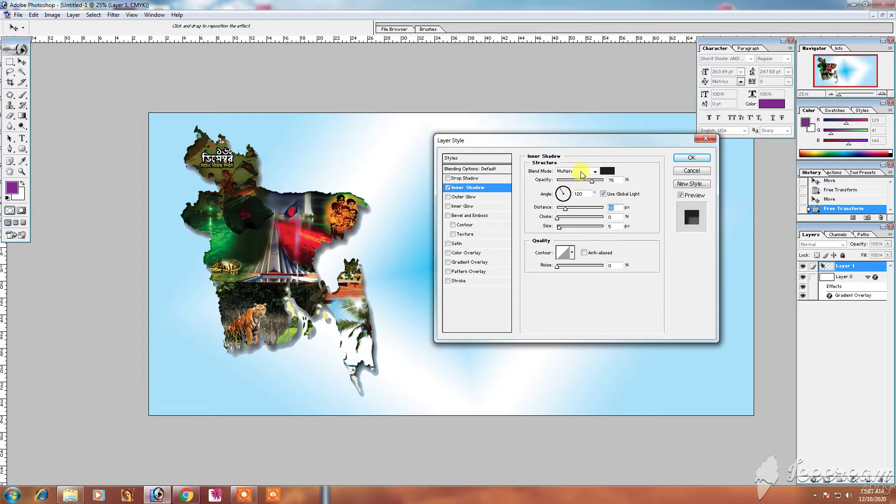
{"action": "left_click", "coordinate": [583, 171]}
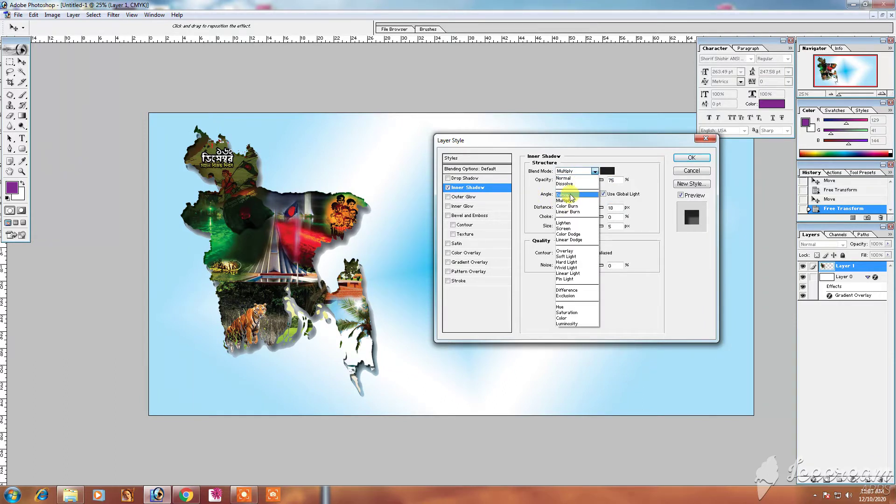
{"action": "left_click", "coordinate": [570, 195]}
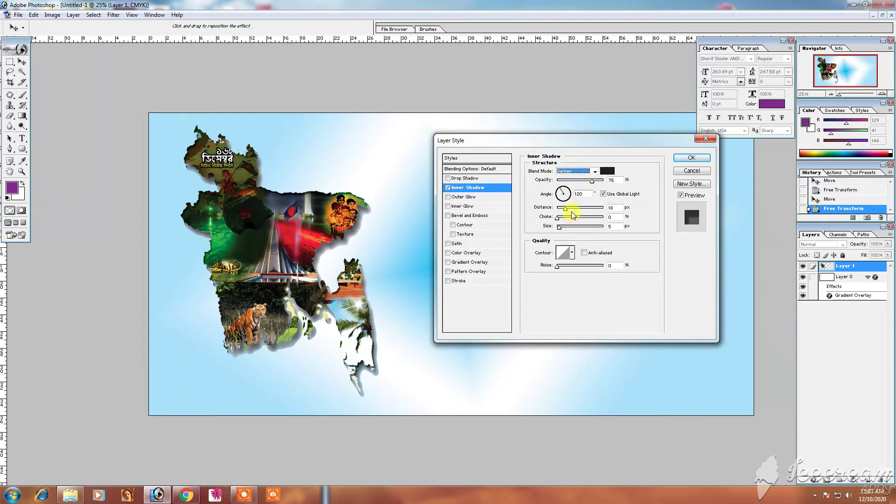
{"action": "mouse_move", "coordinate": [566, 209]}
{"action": "left_mouse_down"}
{"action": "mouse_move", "coordinate": [577, 213]}
{"action": "mouse_move", "coordinate": [562, 213]}
{"action": "left_mouse_up"}
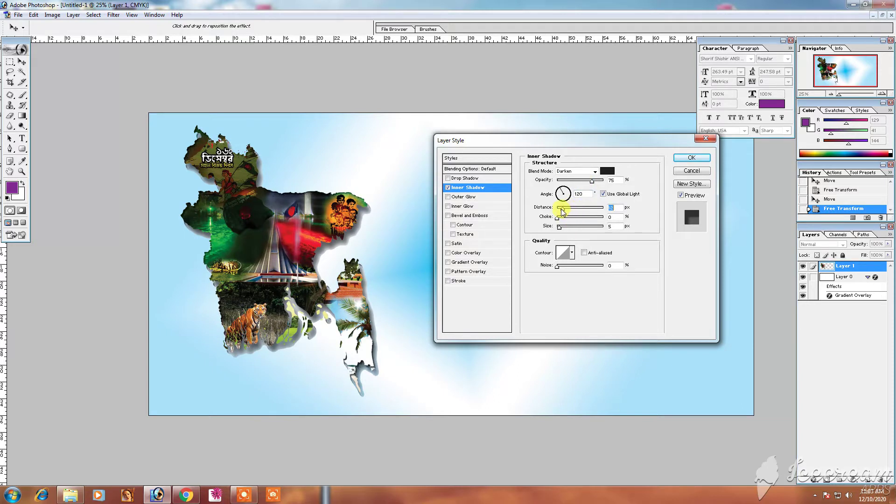
{"action": "left_click", "coordinate": [579, 175]}
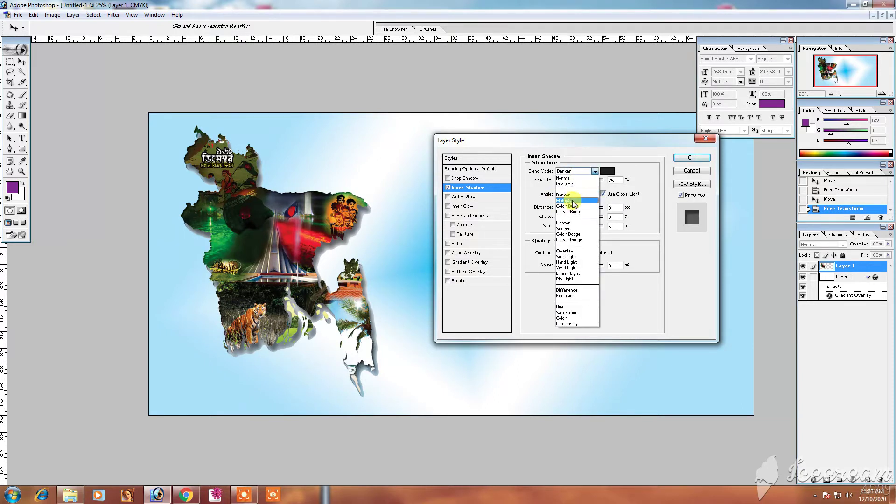
{"action": "left_click", "coordinate": [574, 193]}
{"action": "left_click_drag", "start_coordinate": [565, 212], "coordinate": [567, 212]}
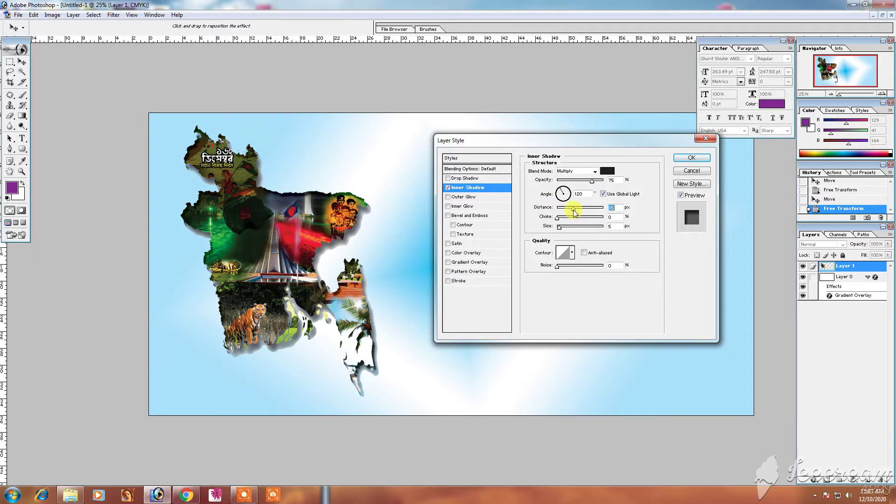
Step: Replace the map picture's inner shadow with an outer glow and set the glow colour to black (000000)
{"action": "left_click", "coordinate": [465, 197]}
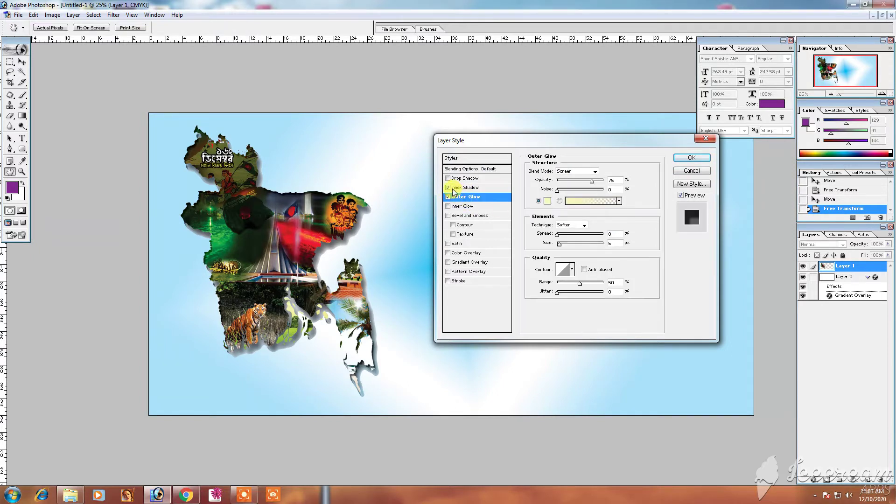
{"action": "left_click", "coordinate": [447, 188]}
{"action": "left_click", "coordinate": [547, 200]}
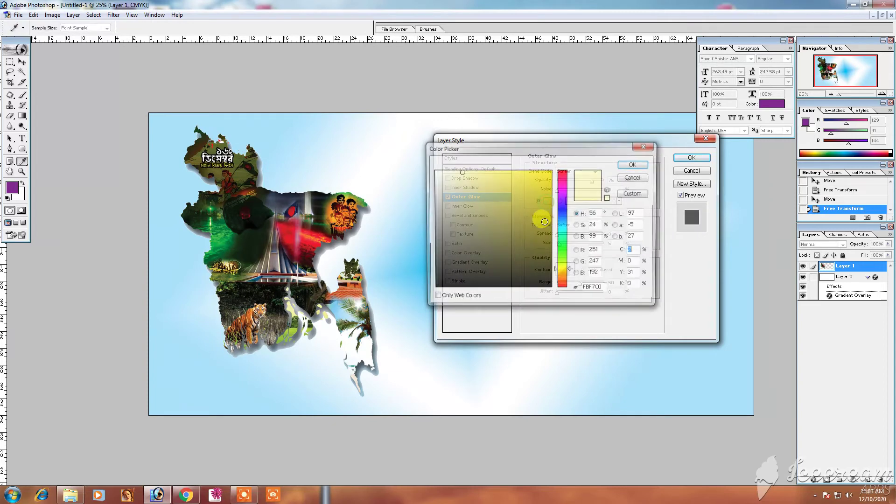
{"action": "left_click_drag", "start_coordinate": [490, 227], "coordinate": [588, 299]}
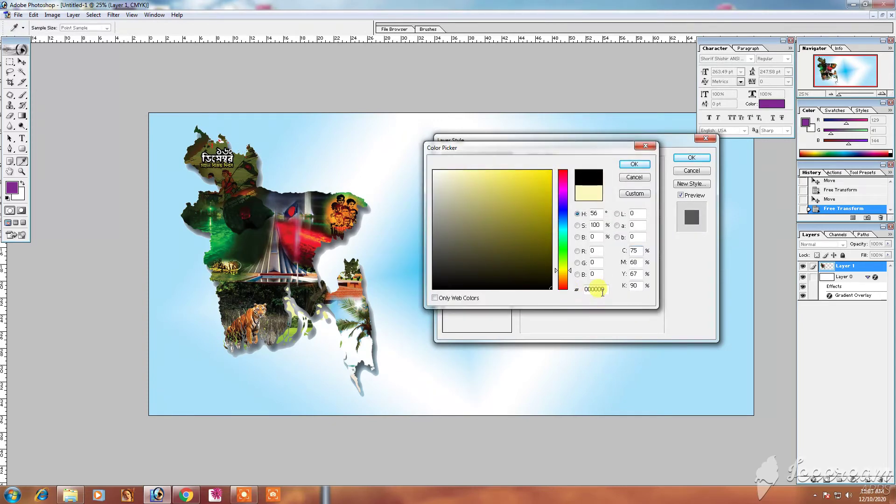
{"action": "key", "text": "Return"}
Step: Set the outer glow to Darken blend mode with 0% spread and a size of about 62 px
{"action": "left_click", "coordinate": [575, 237]}
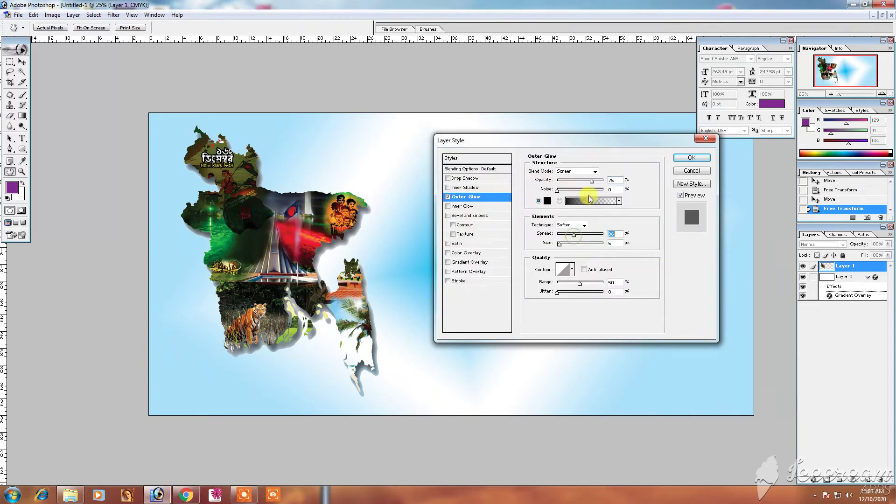
{"action": "left_click", "coordinate": [596, 172]}
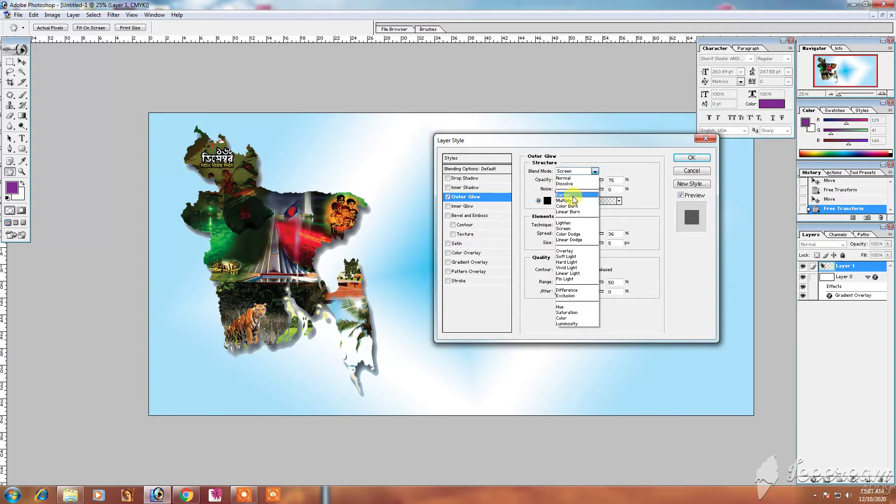
{"action": "left_click", "coordinate": [573, 195]}
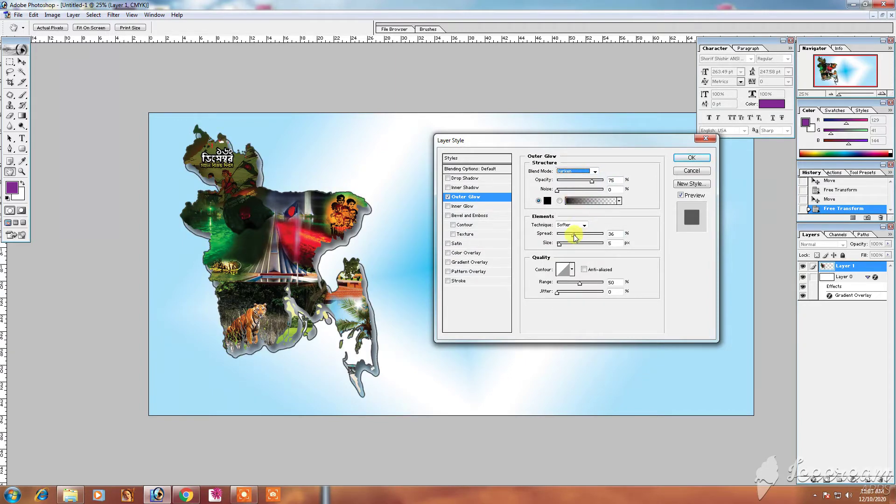
{"action": "left_click_drag", "start_coordinate": [575, 237], "coordinate": [555, 238]}
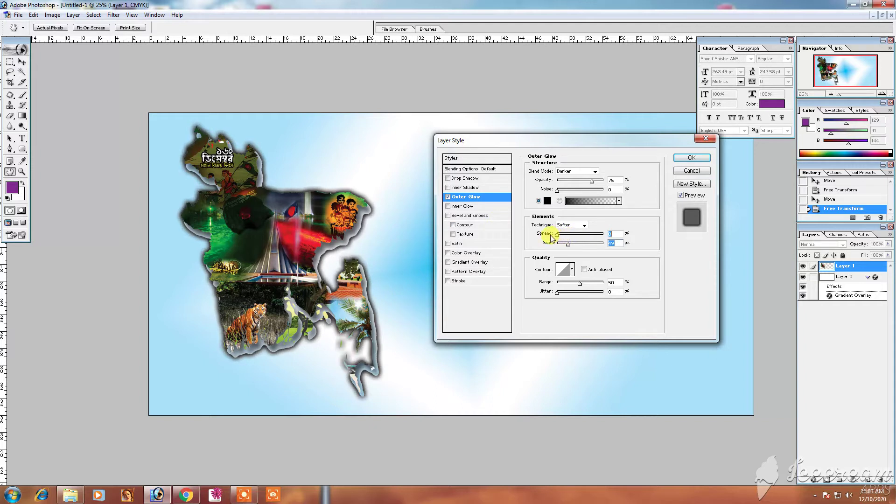
{"action": "left_click_drag", "start_coordinate": [569, 245], "coordinate": [567, 244]}
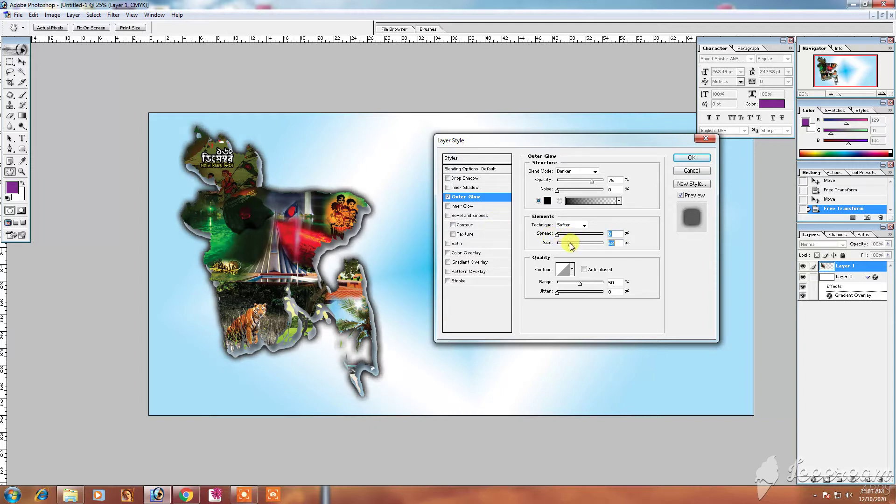
Step: Switch the outer glow to Multiply and recolour it cyan with CMYK values 100, 0, 0, 0
{"action": "left_click", "coordinate": [580, 171]}
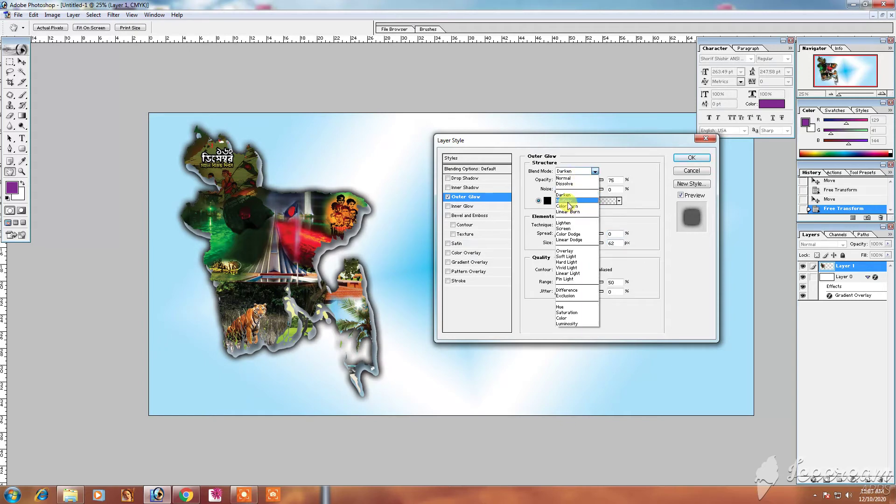
{"action": "left_click", "coordinate": [565, 200]}
{"action": "left_click", "coordinate": [545, 203]}
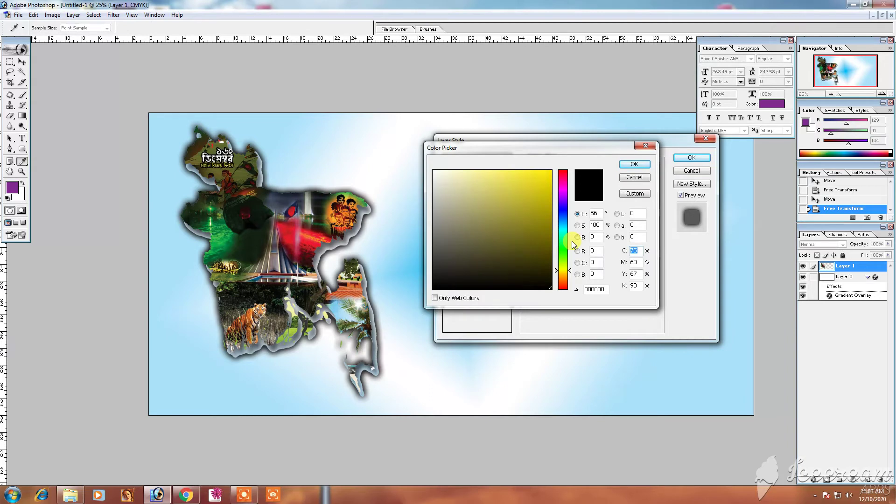
{"action": "type", "text": "100"}
{"action": "key", "text": "Tab"}
{"action": "type", "text": "0"}
{"action": "key", "text": "Tab"}
{"action": "type", "text": "0"}
{"action": "key", "text": "Tab"}
{"action": "type", "text": "0"}
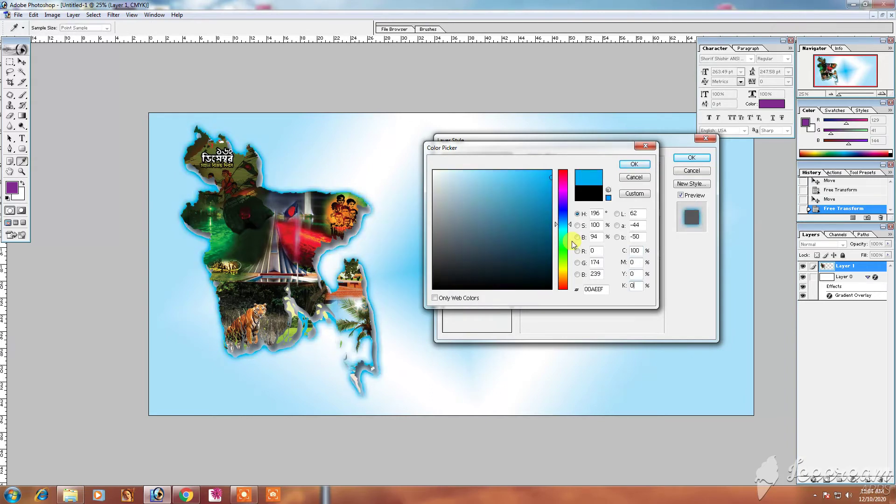
{"action": "key", "text": "Return"}
Step: Increase the outer glow's size to roughly the middle of its range and apply the layer style
{"action": "left_click_drag", "start_coordinate": [579, 248], "coordinate": [583, 252]}
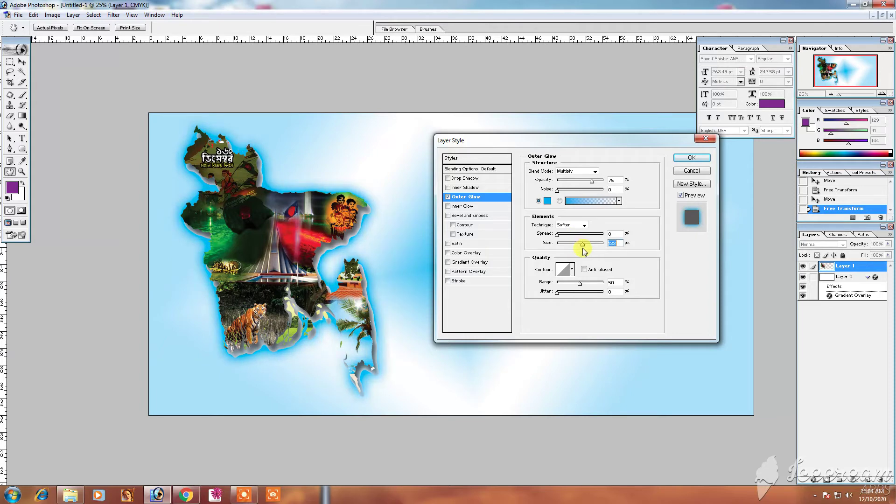
{"action": "key", "text": "Return"}
{"action": "key", "text": "ctrl+minus"}
{"action": "key", "text": "ctrl+minus"}
{"action": "key", "text": "ctrl+minus"}
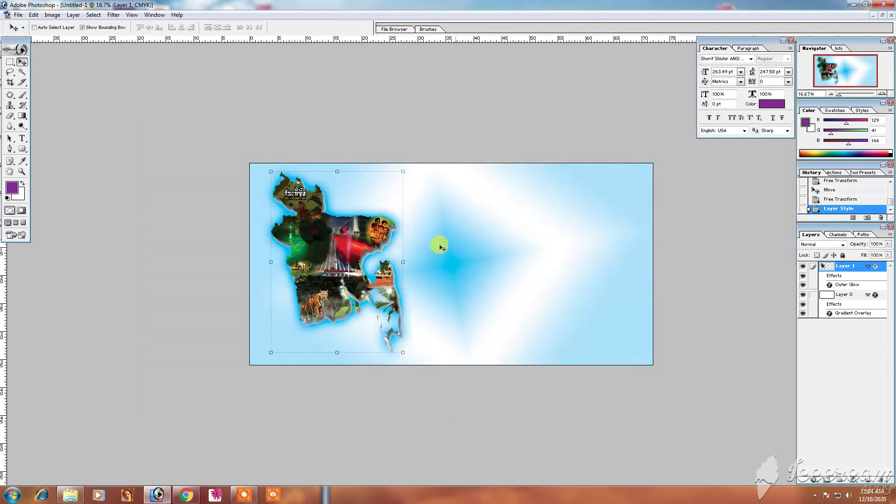
{"action": "key", "text": "ctrl+0"}
Step: Scale the map picture down slightly and reposition it on the left part of the banner
{"action": "left_click", "coordinate": [393, 258]}
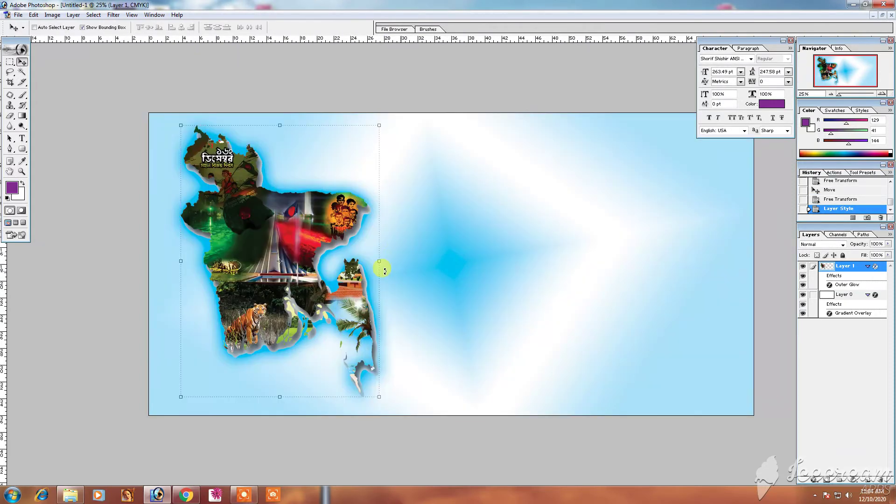
{"action": "key", "text": "ctrl+t"}
{"action": "left_click_drag", "start_coordinate": [380, 123], "coordinate": [352, 132]}
{"action": "double_click", "coordinate": [298, 257]}
{"action": "left_click_drag", "start_coordinate": [288, 248], "coordinate": [288, 243]}
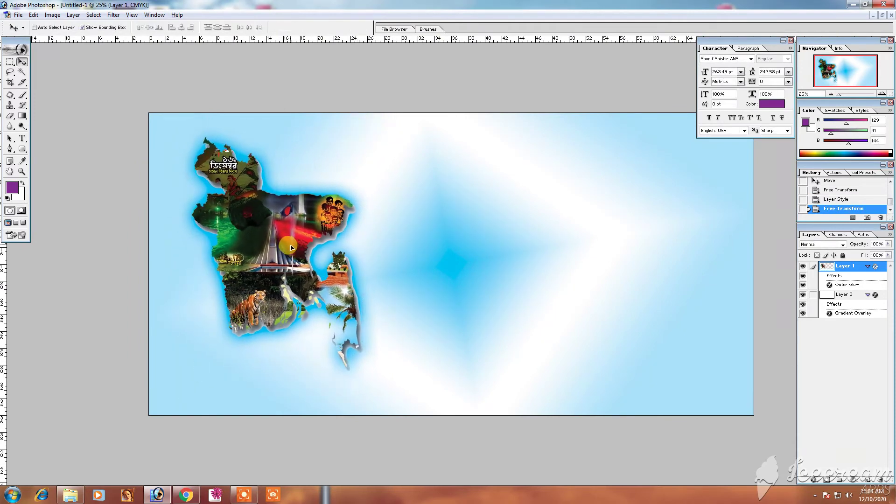
Step: Copy the red "১৬ ডিসেম্বর মহান বিজয় দিবস" heading from 21-2.jpg onto the right half of the banner
{"action": "left_click", "coordinate": [882, 15]}
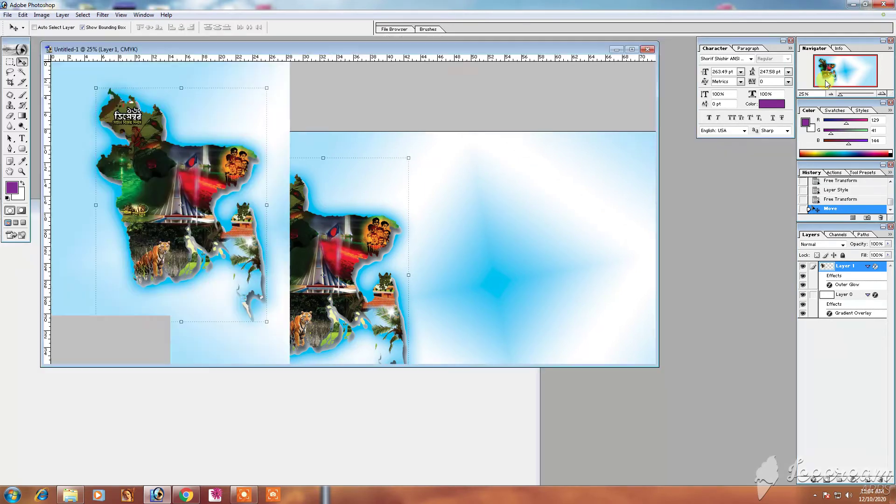
{"action": "left_click", "coordinate": [223, 379]}
{"action": "right_click", "coordinate": [221, 377]}
{"action": "left_click", "coordinate": [229, 381]}
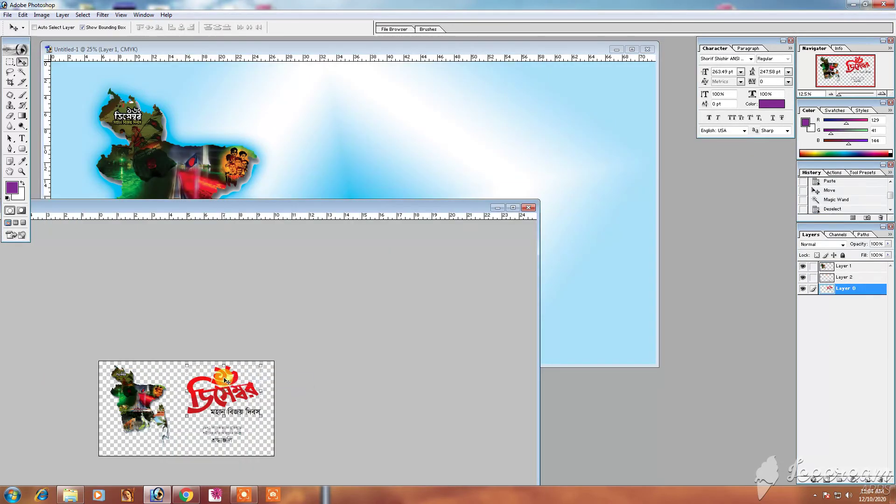
{"action": "left_click_drag", "start_coordinate": [223, 377], "coordinate": [472, 147]}
{"action": "left_click", "coordinate": [632, 49]}
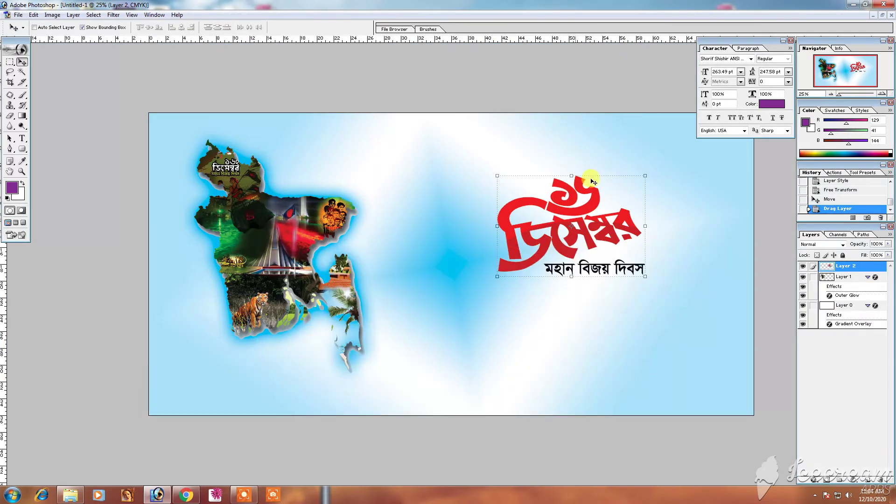
Step: Enlarge the heading artwork to about 150% and shift it slightly up and left on the banner's right half
{"action": "left_click_drag", "start_coordinate": [646, 172], "coordinate": [683, 153]}
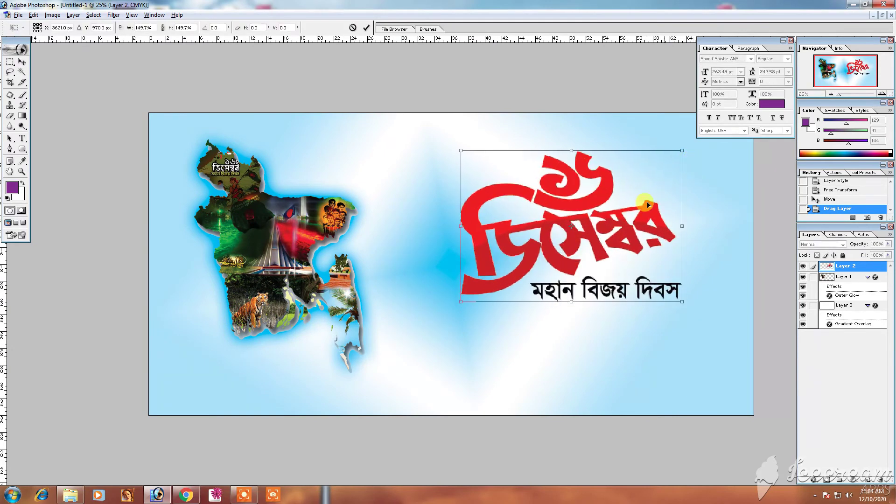
{"action": "left_click_drag", "start_coordinate": [606, 214], "coordinate": [596, 204]}
{"action": "key", "text": "Return"}
{"action": "key", "text": "Up"}
{"action": "key", "text": "Up"}
{"action": "key", "text": "Up"}
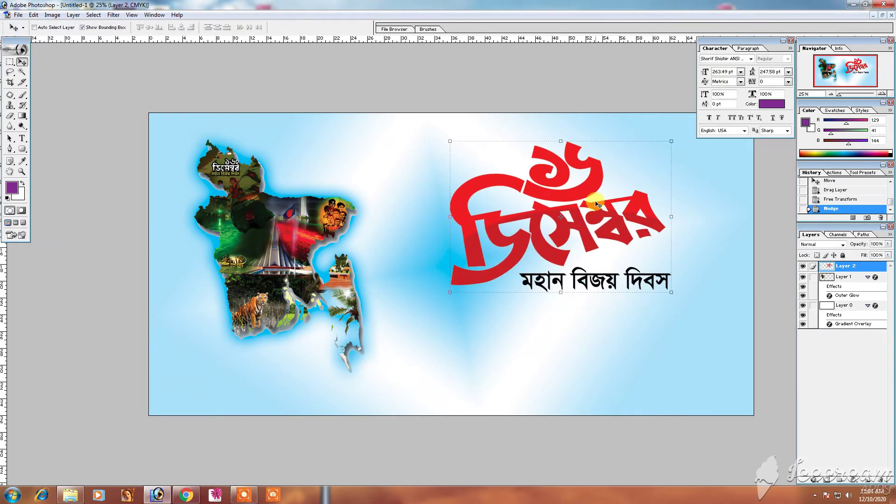
Step: Copy the small "শ্রদ্ধাঞ্জলি" tribute text from 21-2.jpg to below the heading, and close 21-2.jpg
{"action": "key", "text": "ctrl+minus"}
{"action": "key", "text": "ctrl+minus"}
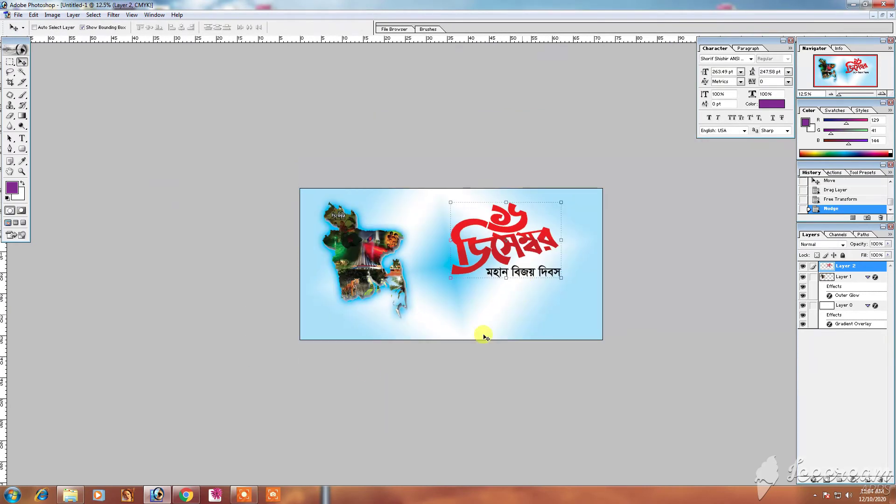
{"action": "left_click", "coordinate": [882, 15]}
{"action": "left_click", "coordinate": [216, 440]}
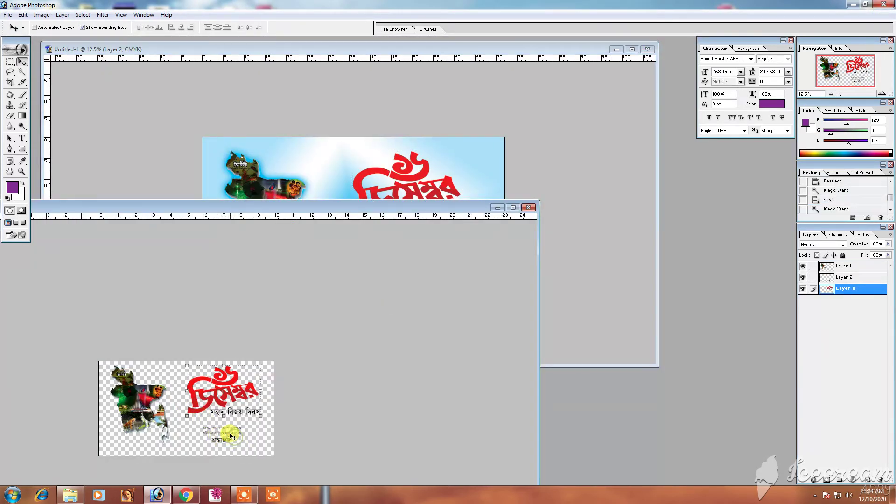
{"action": "left_click_drag", "start_coordinate": [231, 436], "coordinate": [399, 268]}
{"action": "left_click", "coordinate": [251, 392]}
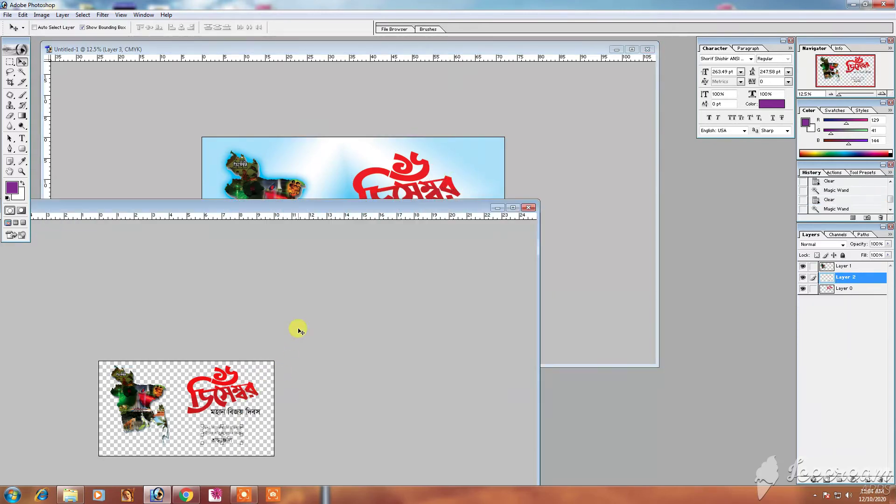
{"action": "key", "text": "ctrl+w"}
{"action": "left_click", "coordinate": [456, 186]}
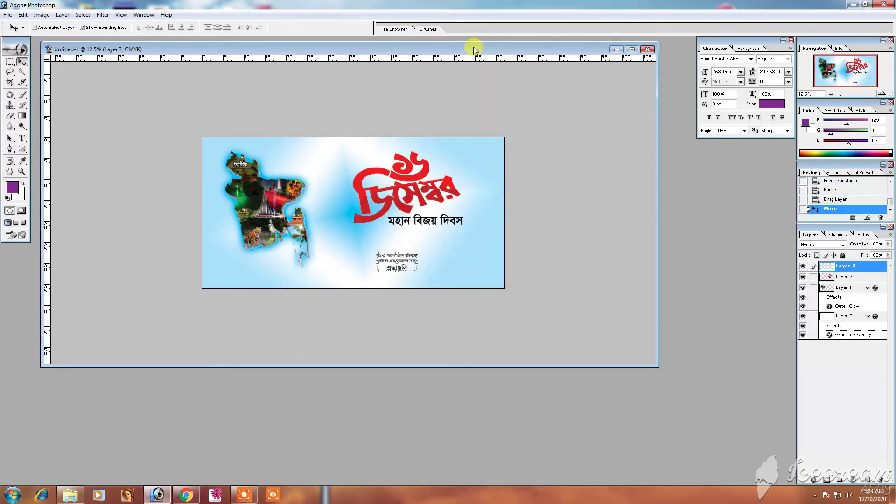
Step: Enlarge the tribute text below the heading to about 202% of its size
{"action": "double_click", "coordinate": [474, 49]}
{"action": "key", "text": "ctrl+plus"}
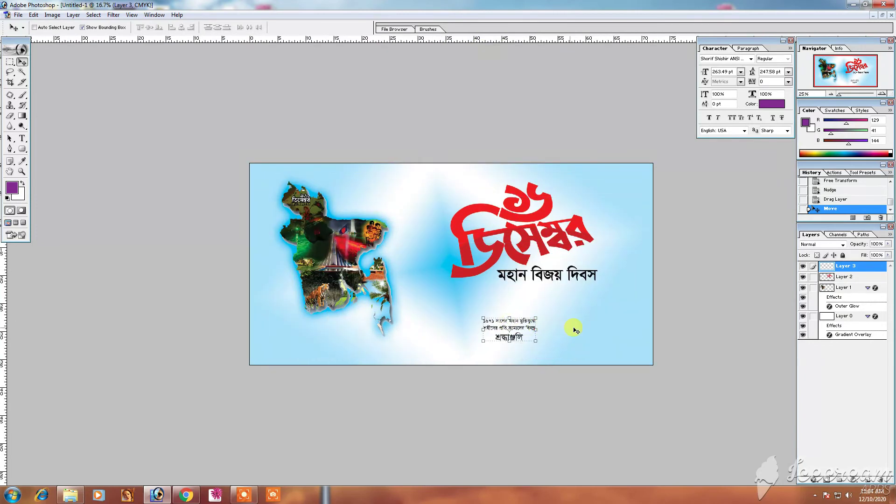
{"action": "key", "text": "ctrl+plus"}
{"action": "left_click_drag", "start_coordinate": [576, 343], "coordinate": [620, 336]}
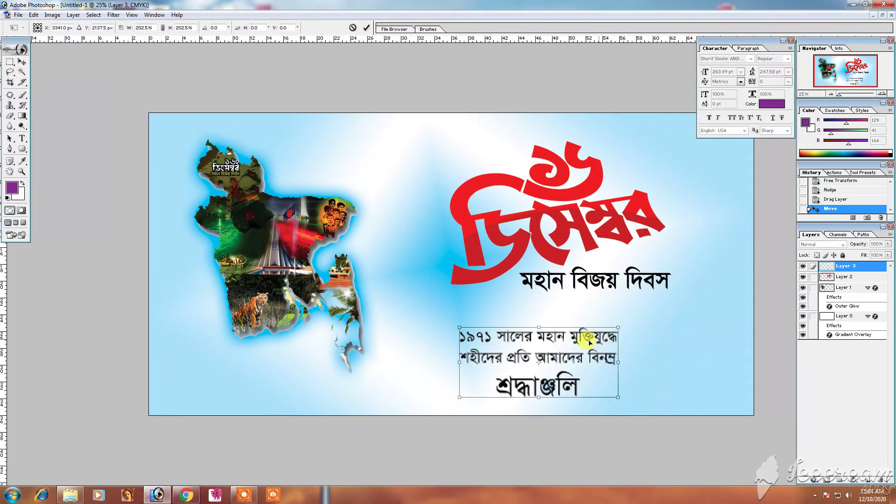
{"action": "key", "text": "Return"}
Step: Move the tribute text directly under the heading and scale it down to about 91% to match the subheading's width
{"action": "left_click_drag", "start_coordinate": [565, 346], "coordinate": [621, 325]}
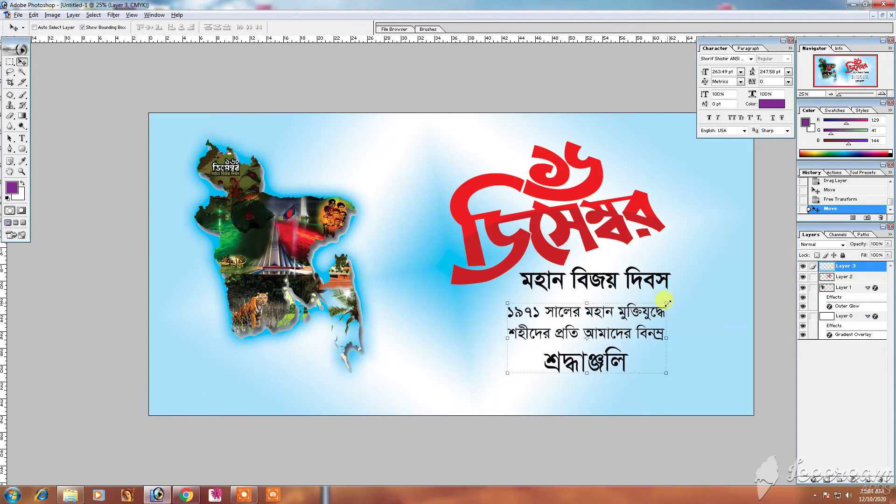
{"action": "left_click_drag", "start_coordinate": [667, 303], "coordinate": [641, 321]}
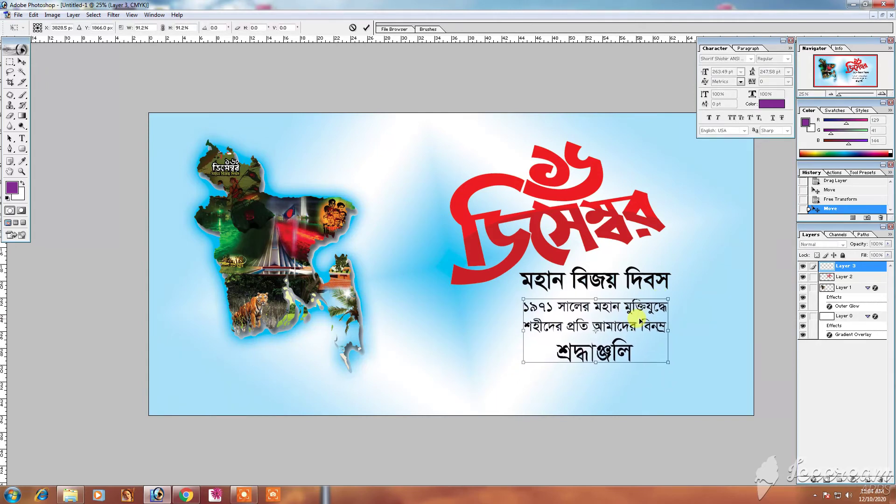
{"action": "key", "text": "Return"}
{"action": "key", "text": "ctrl+minus"}
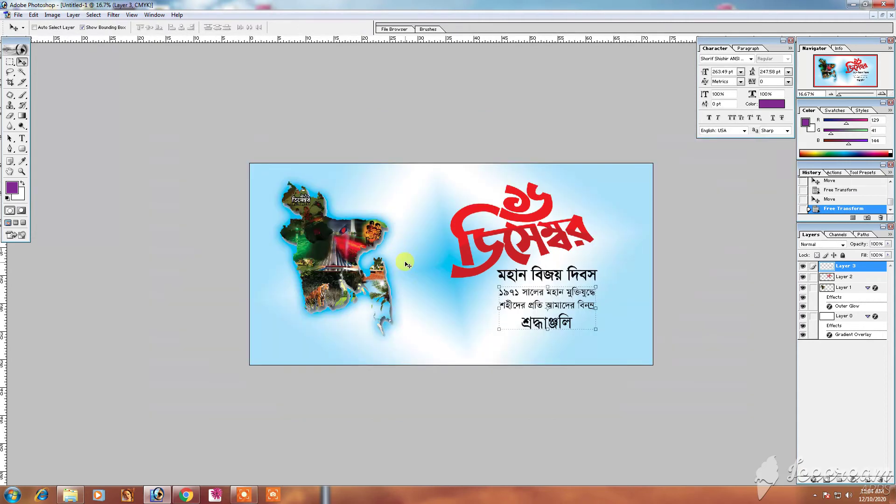
Step: Move the red heading slightly left on the banner and scale it down a little
{"action": "left_click", "coordinate": [406, 322], "text": "ctrl"}
{"action": "key", "text": "ctrl+minus"}
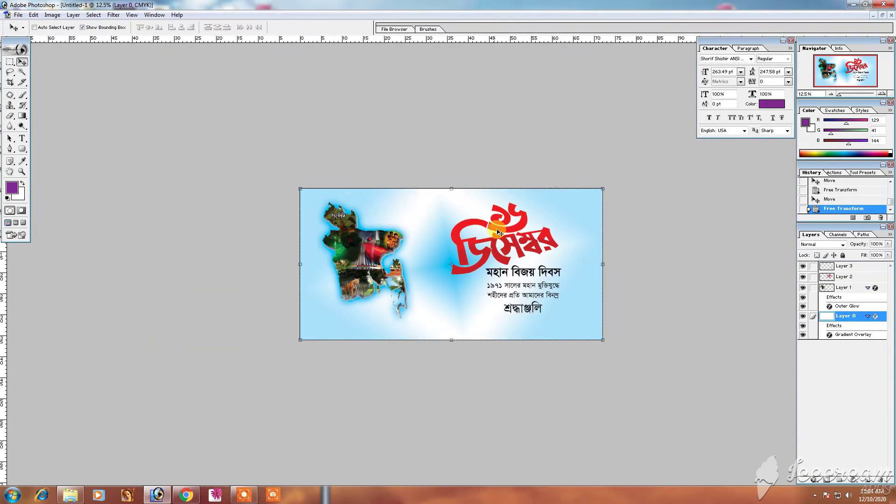
{"action": "left_click_drag", "start_coordinate": [503, 232], "coordinate": [490, 230]}
{"action": "key", "text": "ctrl+t"}
{"action": "left_click_drag", "start_coordinate": [547, 198], "coordinate": [538, 200]}
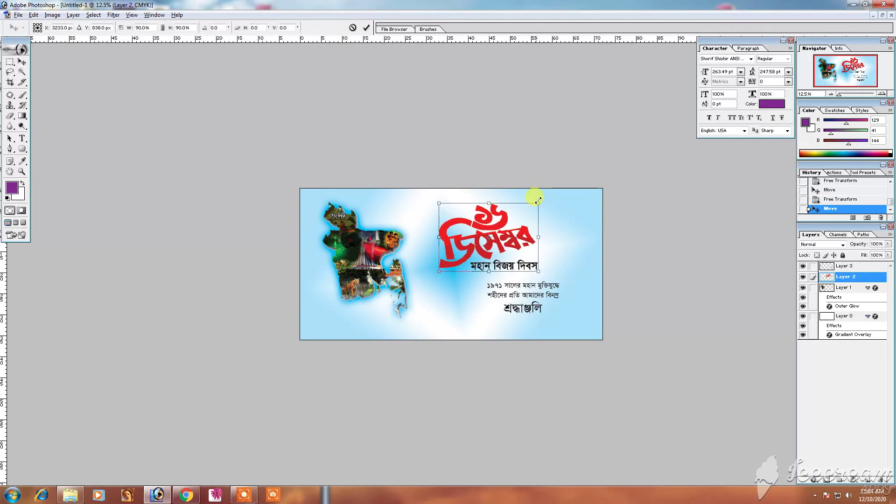
{"action": "double_click", "coordinate": [498, 235]}
Step: Select the entire banner area with a rectangular marquee and add a new empty layer
{"action": "left_click", "coordinate": [9, 62]}
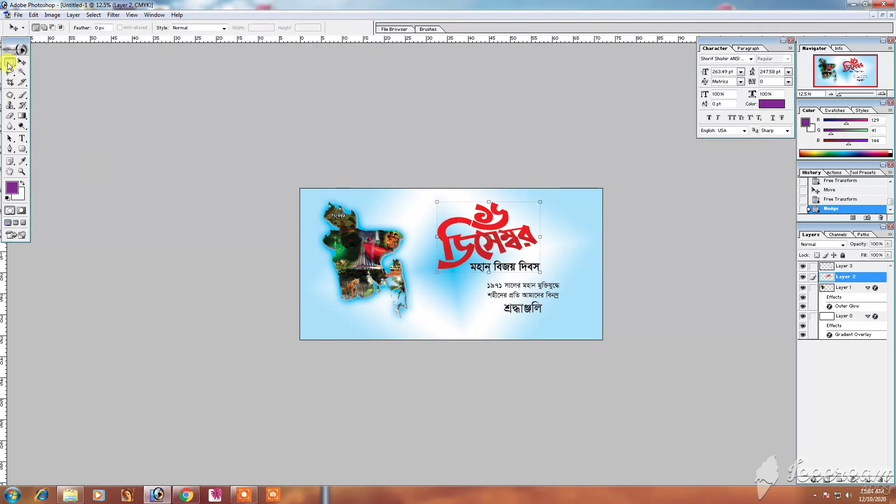
{"action": "left_click_drag", "start_coordinate": [136, 131], "coordinate": [828, 420]}
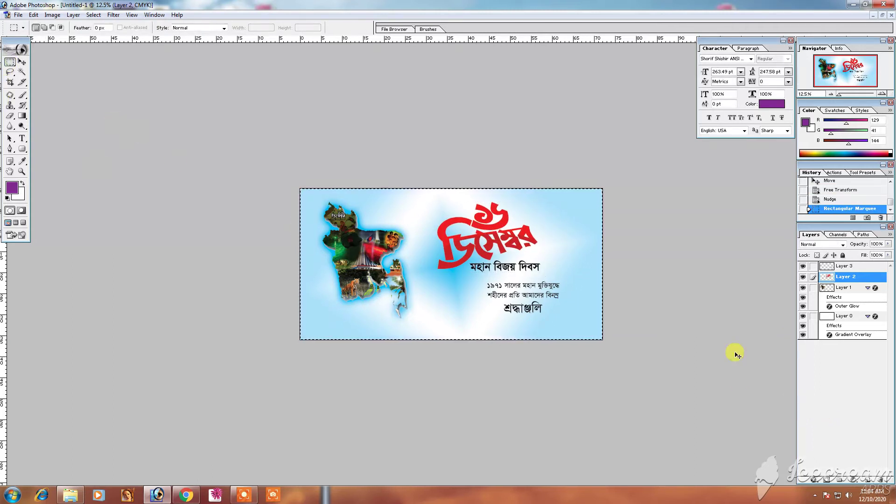
{"action": "left_click", "coordinate": [52, 14]}
{"action": "mouse_move", "coordinate": [48, 30]}
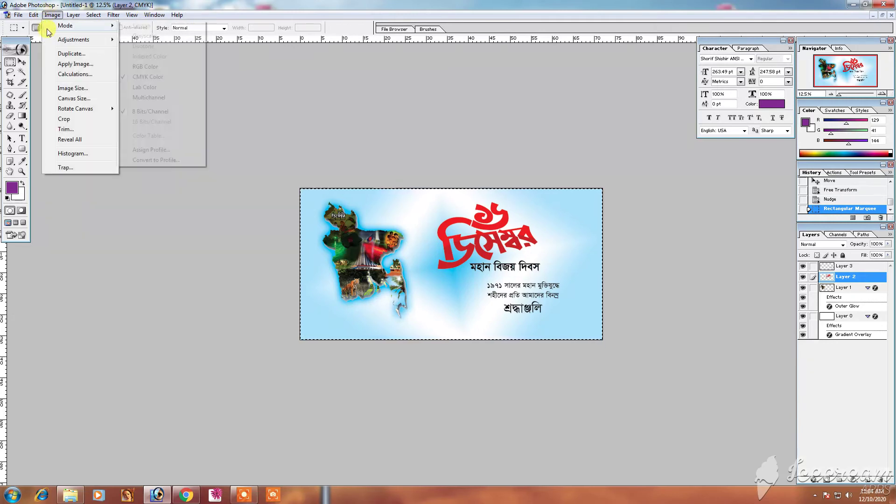
{"action": "mouse_move", "coordinate": [74, 14]}
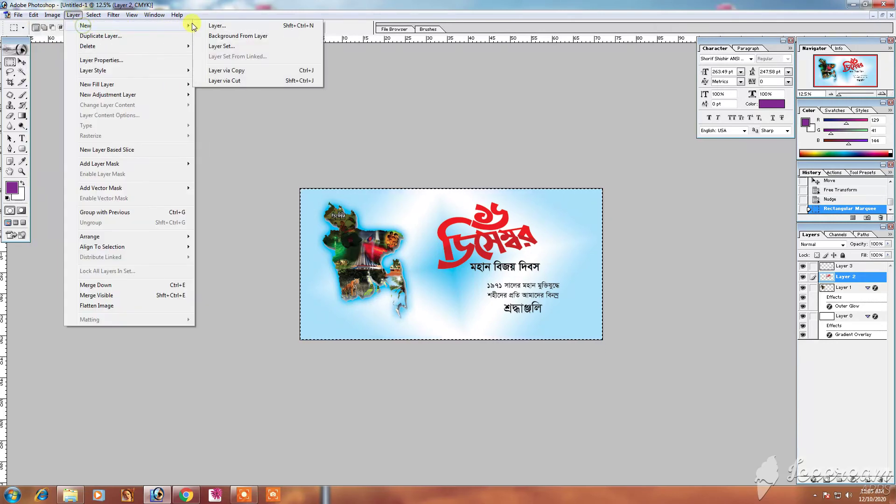
{"action": "left_click", "coordinate": [217, 26]}
{"action": "key", "text": "Return"}
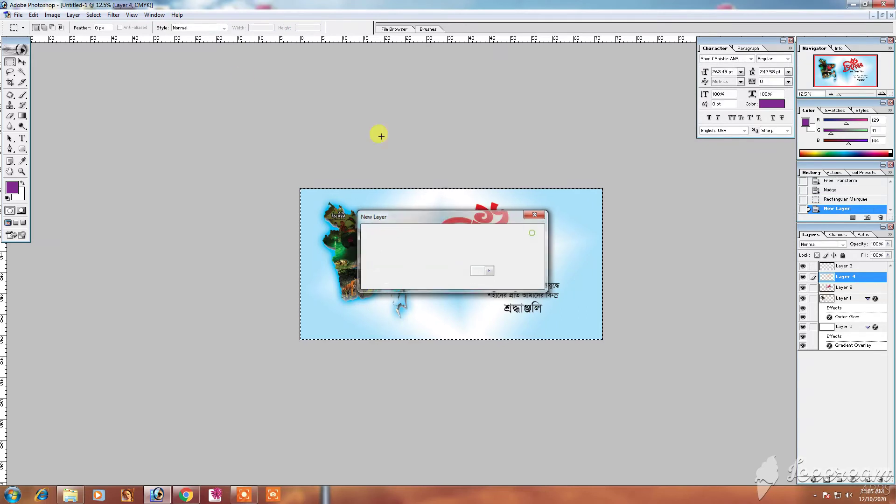
Step: Stroke the banner-wide selection with a purple border located inside it on the new layer, and deselect
{"action": "left_click", "coordinate": [52, 15]}
{"action": "mouse_move", "coordinate": [18, 14]}
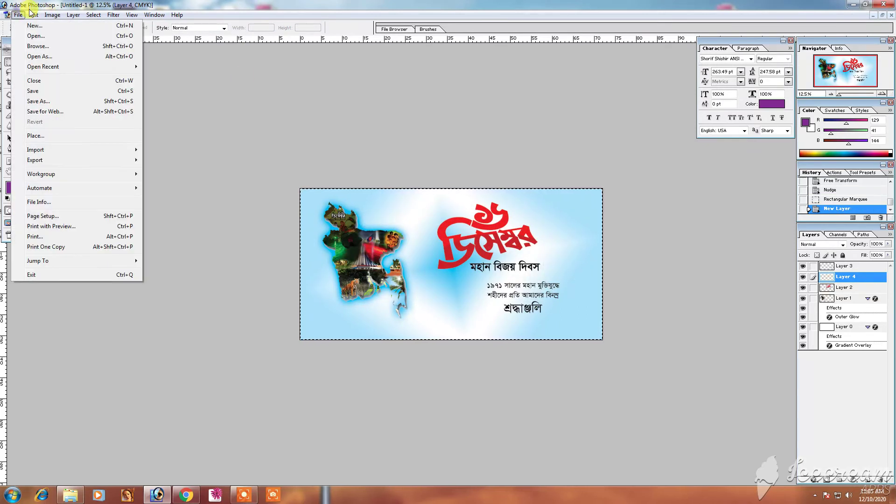
{"action": "left_click", "coordinate": [50, 175]}
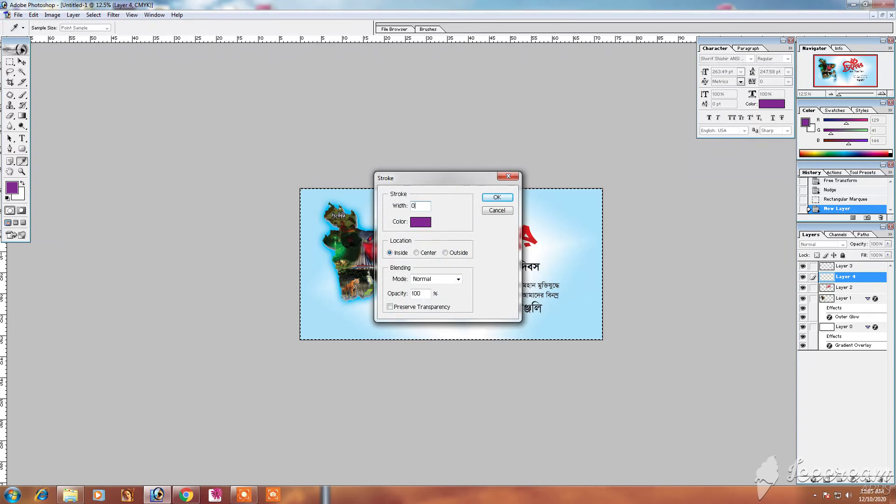
{"action": "left_click", "coordinate": [427, 226]}
{"action": "left_click", "coordinate": [440, 186]}
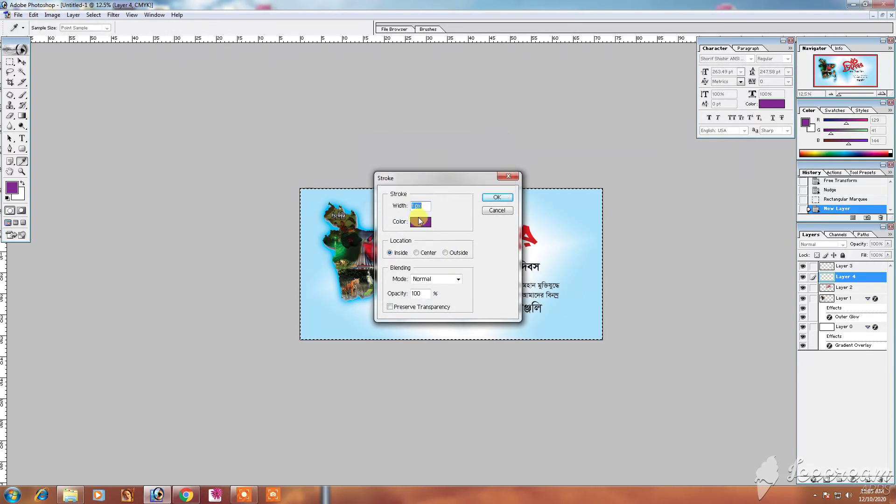
{"action": "key", "text": "Return"}
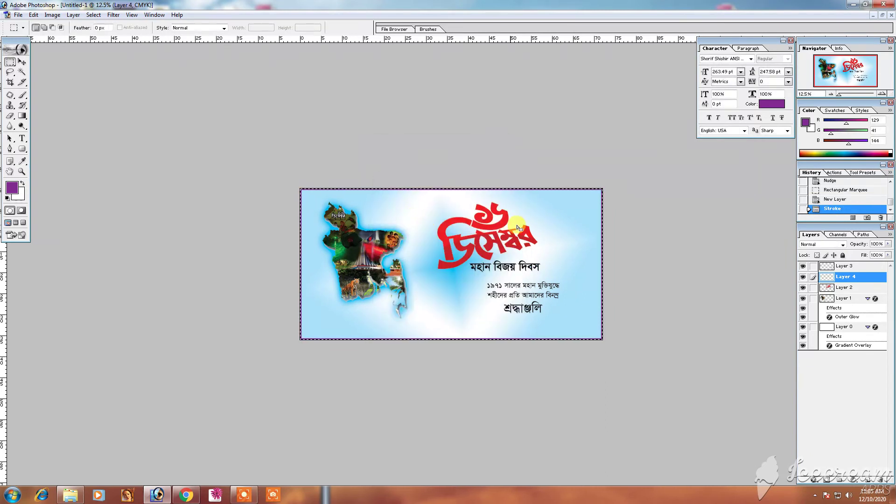
{"action": "key", "text": "ctrl+d"}
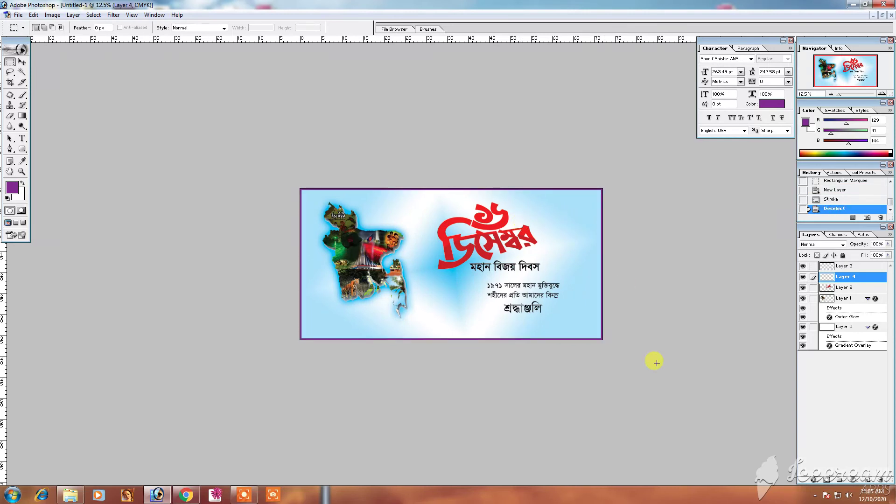
Step: Apply a Color Overlay to the border layer in orange, C 0, M 50, Y 100, K 0
{"action": "key", "text": "v"}
{"action": "left_click", "coordinate": [814, 480]}
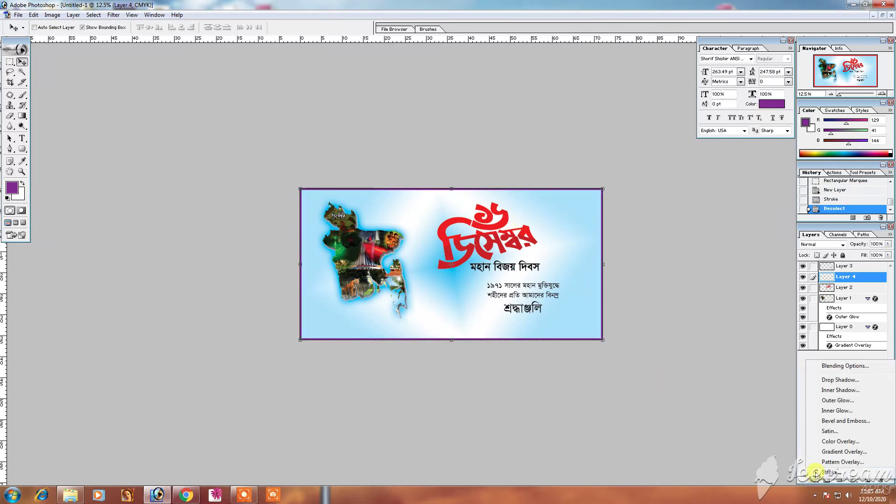
{"action": "left_click", "coordinate": [827, 442]}
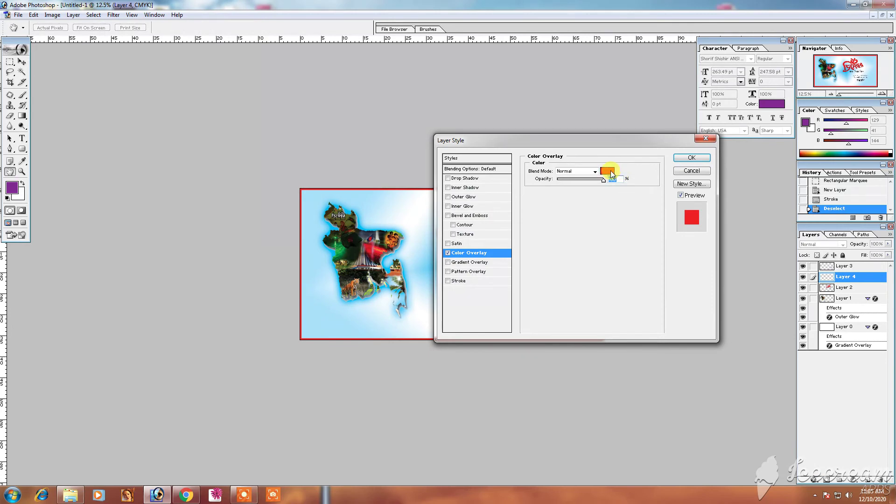
{"action": "left_click", "coordinate": [608, 171]}
{"action": "type", "text": "50"}
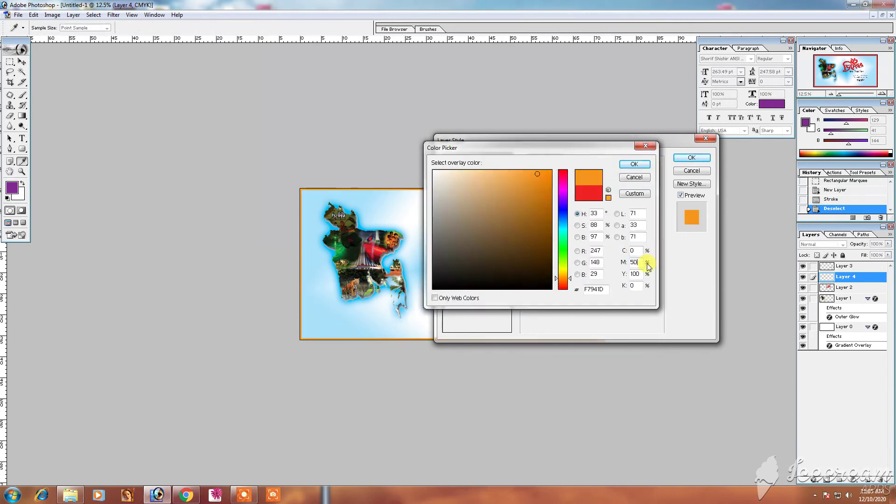
{"action": "key", "text": "Return"}
{"action": "key", "text": "Return"}
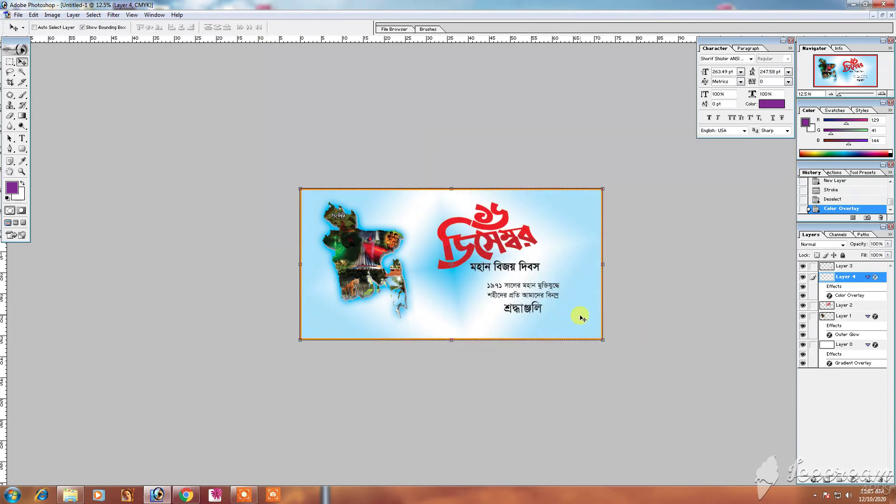
Step: Scale the red heading down to about 91% and shift it slightly downward
{"action": "key", "text": "ctrl+plus"}
{"action": "right_click", "coordinate": [489, 233]}
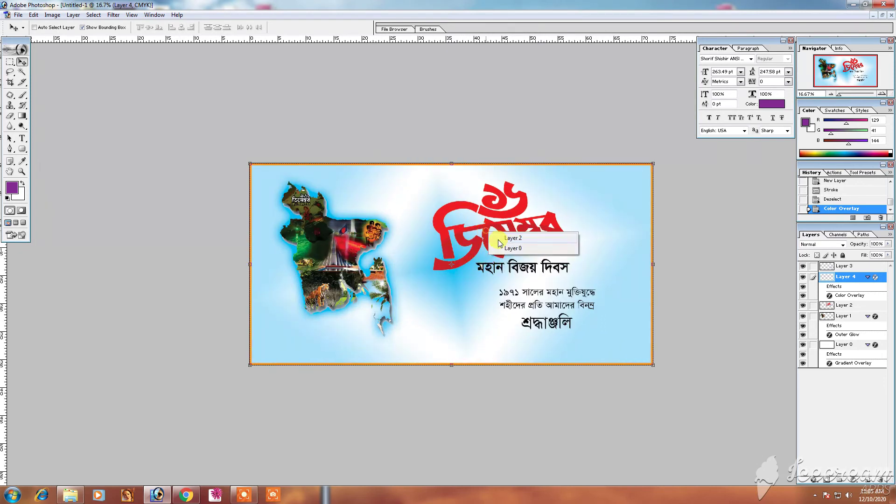
{"action": "left_click", "coordinate": [508, 239]}
{"action": "left_click_drag", "start_coordinate": [570, 181], "coordinate": [564, 185]}
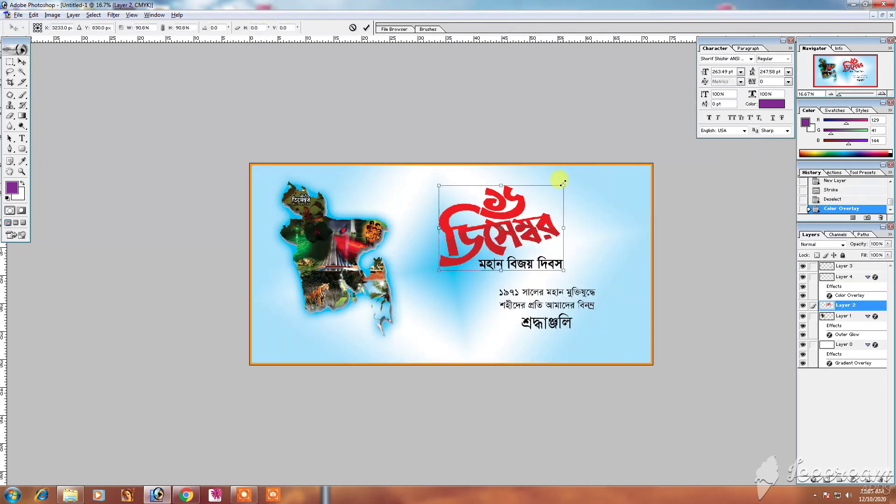
{"action": "double_click", "coordinate": [505, 219]}
{"action": "left_click_drag", "start_coordinate": [505, 219], "coordinate": [505, 223]}
Step: Scale the map picture down very slightly in place
{"action": "right_click", "coordinate": [361, 241]}
{"action": "left_click", "coordinate": [380, 246]}
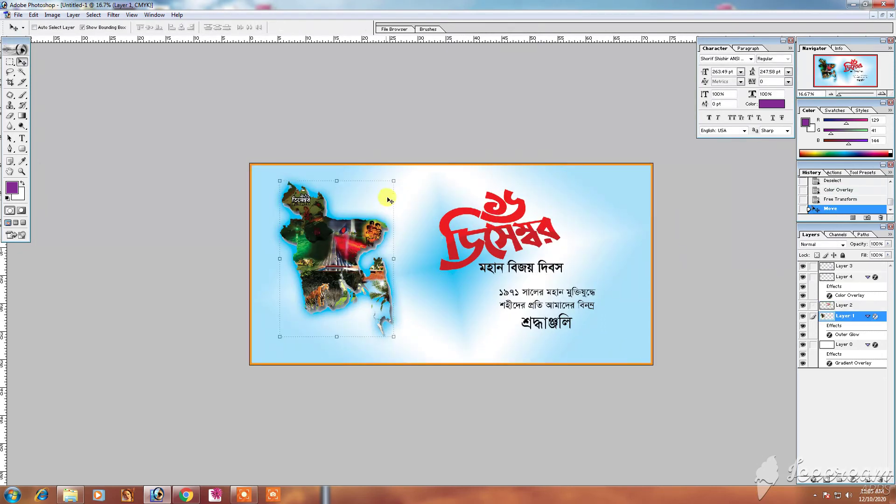
{"action": "left_click_drag", "start_coordinate": [394, 183], "coordinate": [390, 186]}
{"action": "key", "text": "Return"}
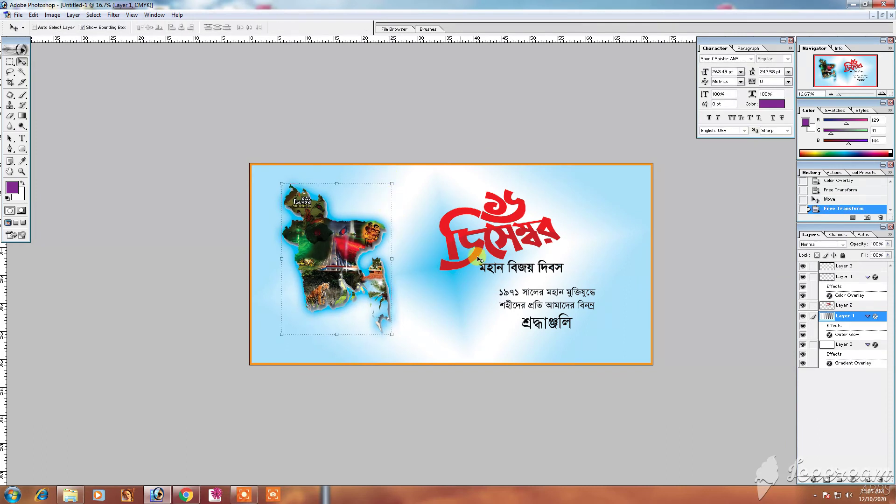
{"action": "key", "text": "ctrl+minus"}
Step: Enlarge the tribute text a little and move it left so it sits centred under the heading
{"action": "right_click", "coordinate": [528, 310]}
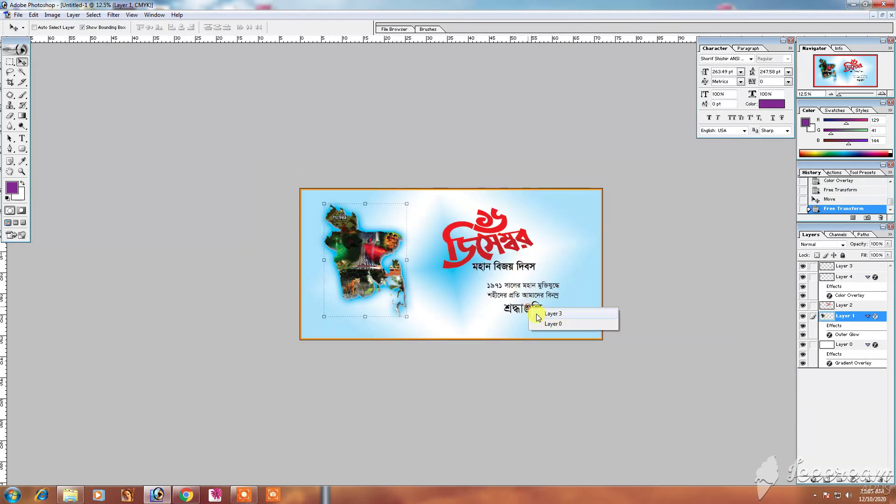
{"action": "left_click", "coordinate": [548, 314]}
{"action": "left_click_drag", "start_coordinate": [559, 282], "coordinate": [511, 296]}
{"action": "key", "text": "Return"}
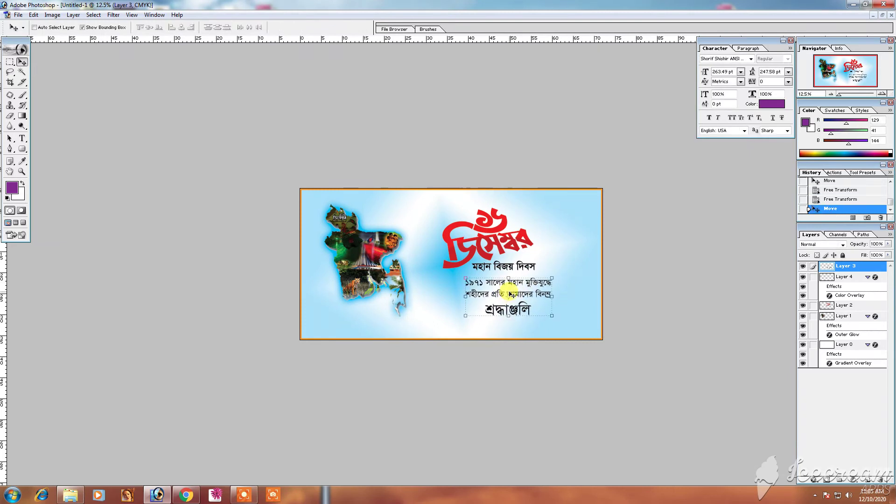
{"action": "key", "text": "ctrl+minus"}
{"action": "scroll", "coordinate": [509, 292], "scroll_direction": "down", "scroll_amount": 1}
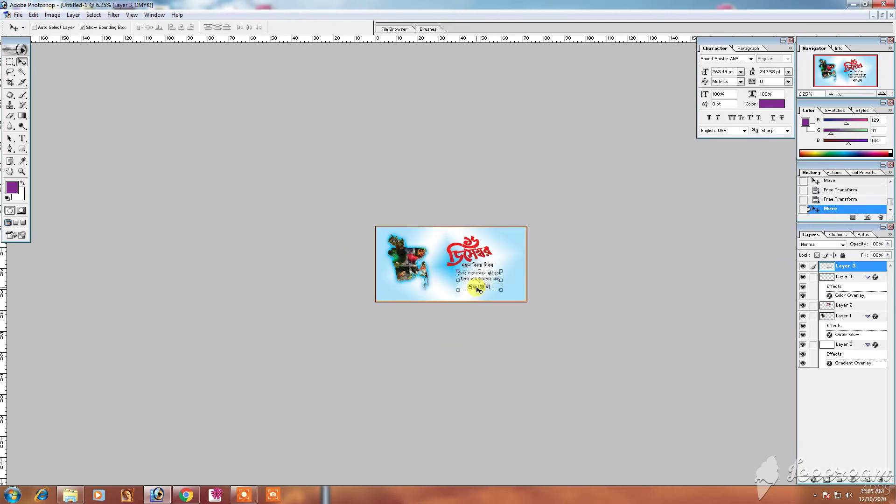
Step: Enlarge the map picture slightly around its centre and nudge it up
{"action": "scroll", "coordinate": [477, 290], "scroll_direction": "up", "scroll_amount": 2}
{"action": "right_click", "coordinate": [390, 264]}
{"action": "left_click", "coordinate": [395, 270]}
{"action": "left_click_drag", "start_coordinate": [413, 213], "coordinate": [414, 209]}
{"action": "key", "text": "Return"}
{"action": "key", "text": "Up"}
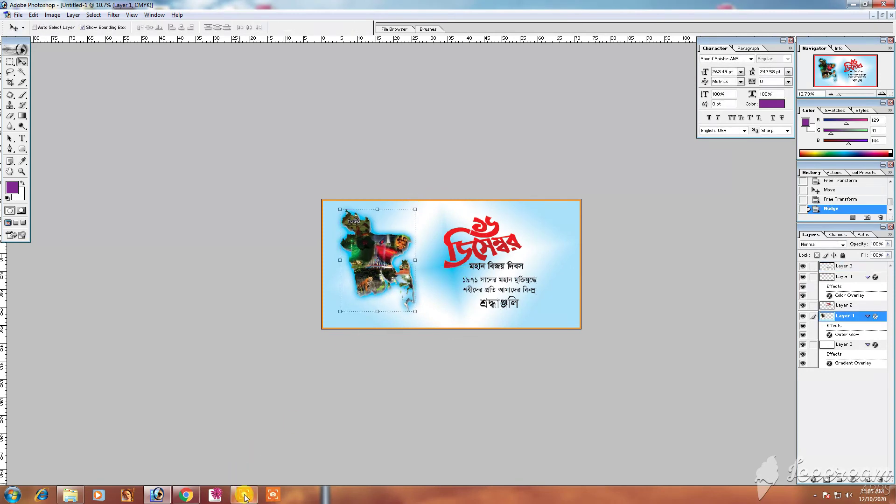
{"action": "mouse_move", "coordinate": [245, 496]}
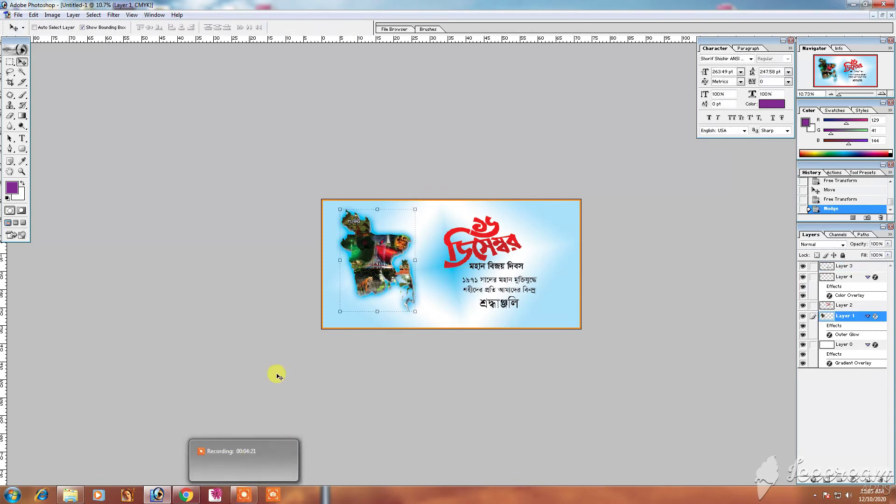
{"action": "left_click", "coordinate": [433, 317], "text": "ctrl"}
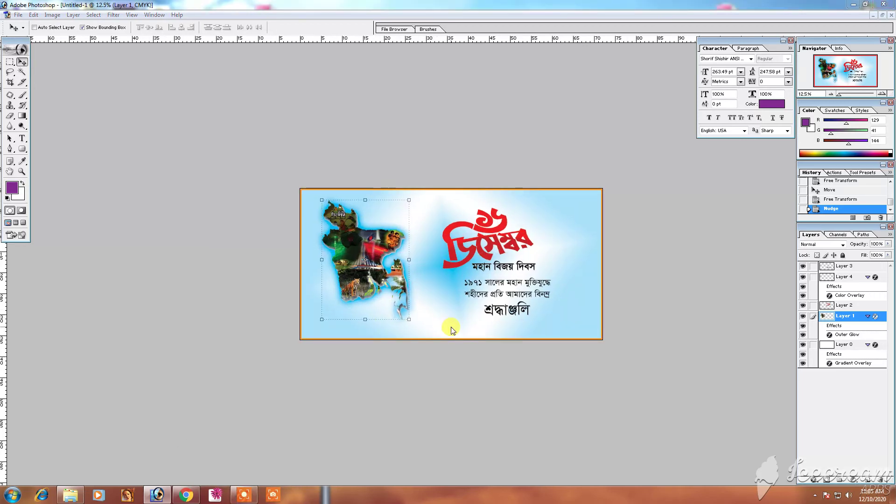
{"action": "key", "text": "ctrl+s"}
{"action": "left_click", "coordinate": [578, 67]}
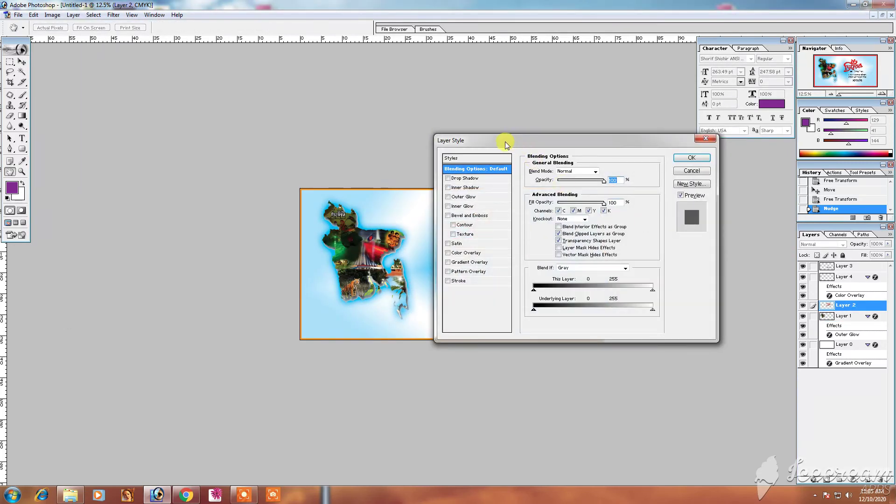
Step: Add a Multiply drop shadow at 75% opacity to the heading layer and increase its distance
{"action": "left_click_drag", "start_coordinate": [505, 142], "coordinate": [642, 142]}
{"action": "left_click", "coordinate": [606, 179]}
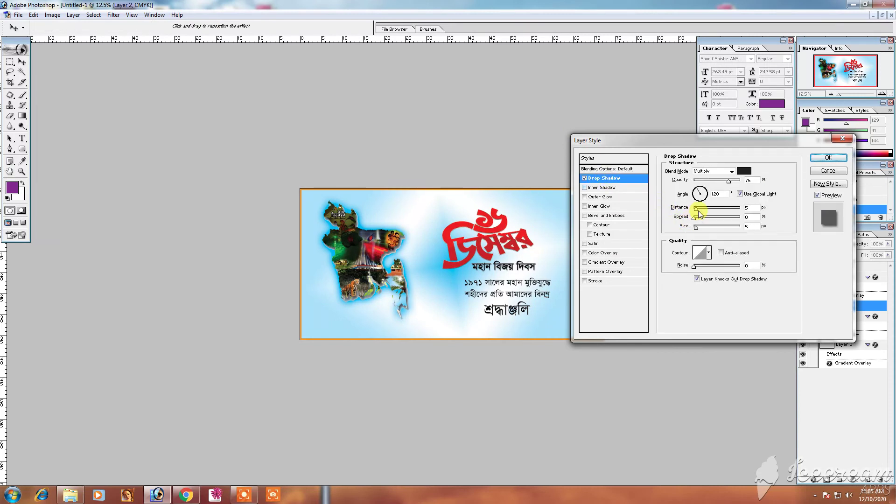
{"action": "left_click_drag", "start_coordinate": [698, 213], "coordinate": [709, 215]}
Step: Add a white outside stroke to the heading layer and increase its size
{"action": "left_click", "coordinate": [597, 281]}
{"action": "left_click", "coordinate": [687, 224]}
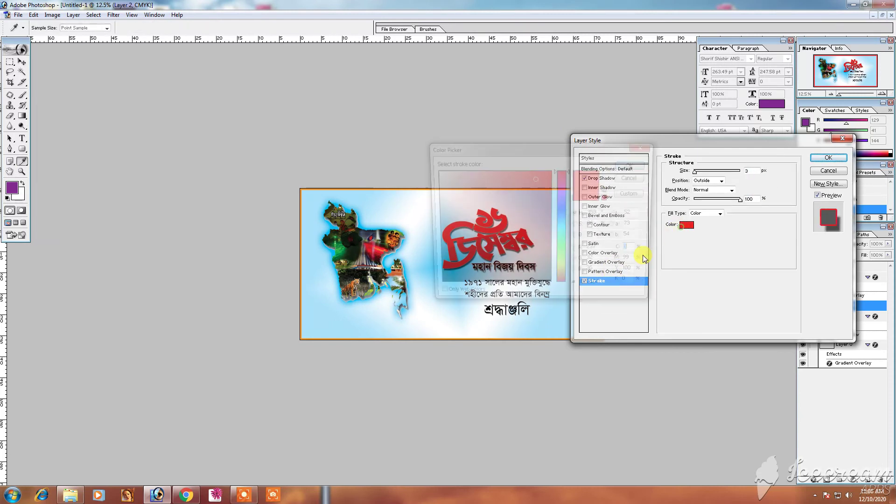
{"action": "key", "text": "Up"}
{"action": "key", "text": "Up"}
{"action": "key", "text": "Up"}
{"action": "key", "text": "Up"}
{"action": "key", "text": "Up"}
{"action": "key", "text": "Up"}
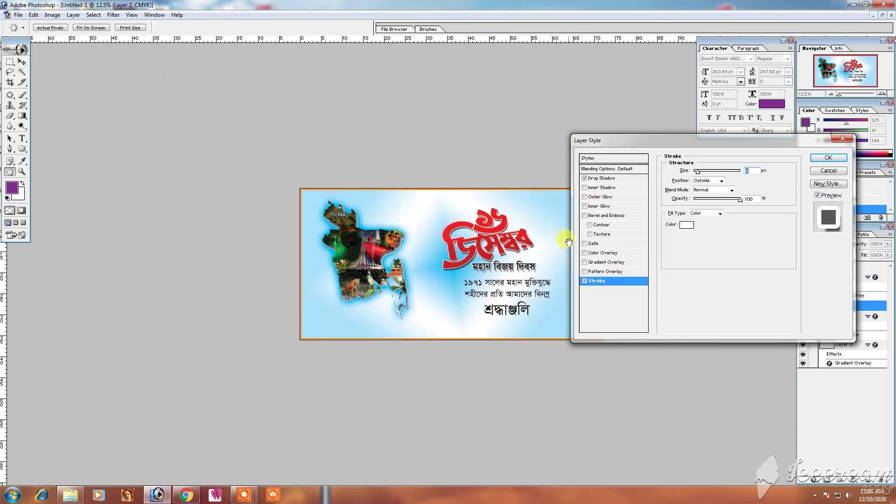
Step: Increase the distance of the heading layer's drop shadow a little further and apply the layer style
{"action": "left_click", "coordinate": [607, 179]}
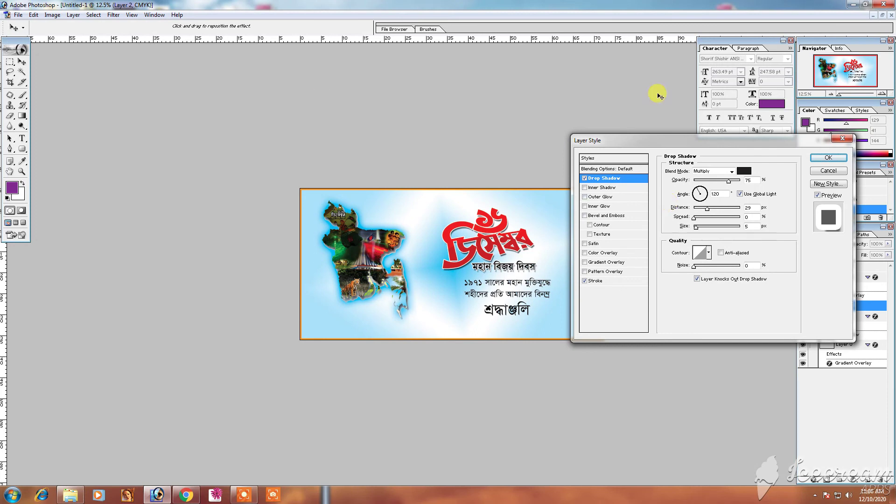
{"action": "left_click_drag", "start_coordinate": [712, 212], "coordinate": [718, 212]}
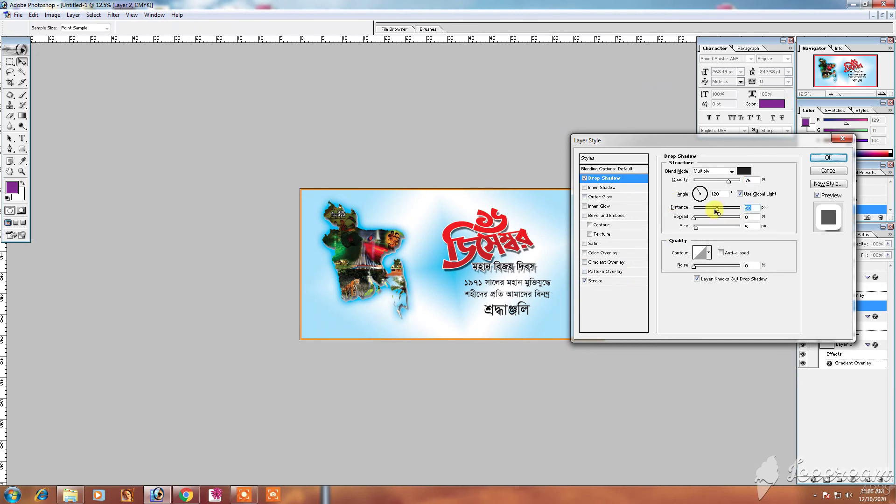
{"action": "key", "text": "Return"}
Step: Save the banner to the Desktop as a TIFF file named 56, keeping its layers and accepting the default TIFF options
{"action": "key", "text": "ctrl+minus"}
{"action": "key", "text": "ctrl+s"}
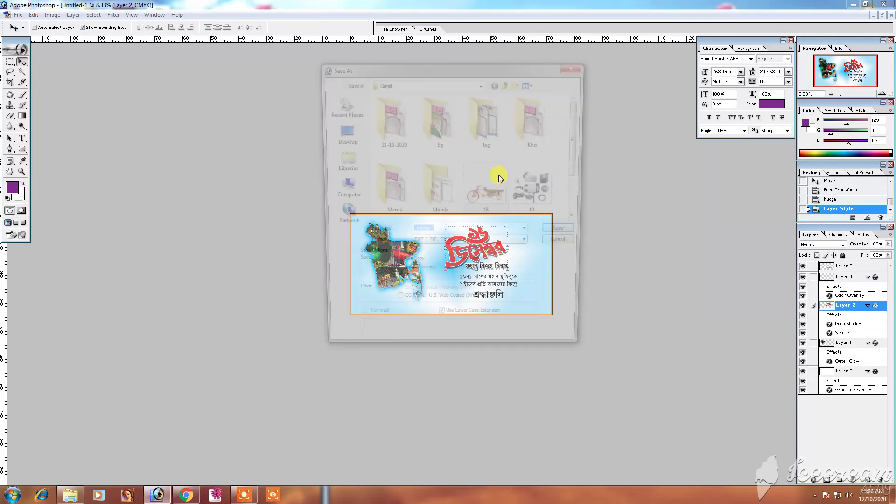
{"action": "left_click", "coordinate": [341, 133]}
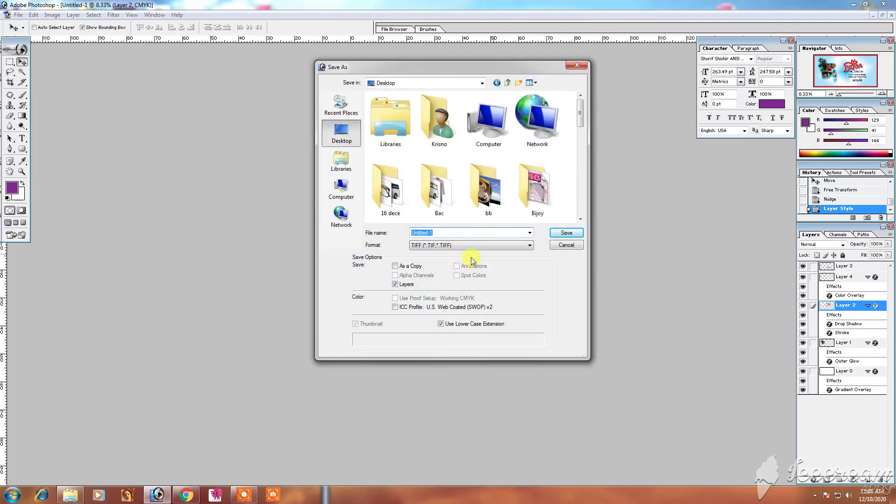
{"action": "type", "text": "56"}
{"action": "left_click", "coordinate": [576, 232]}
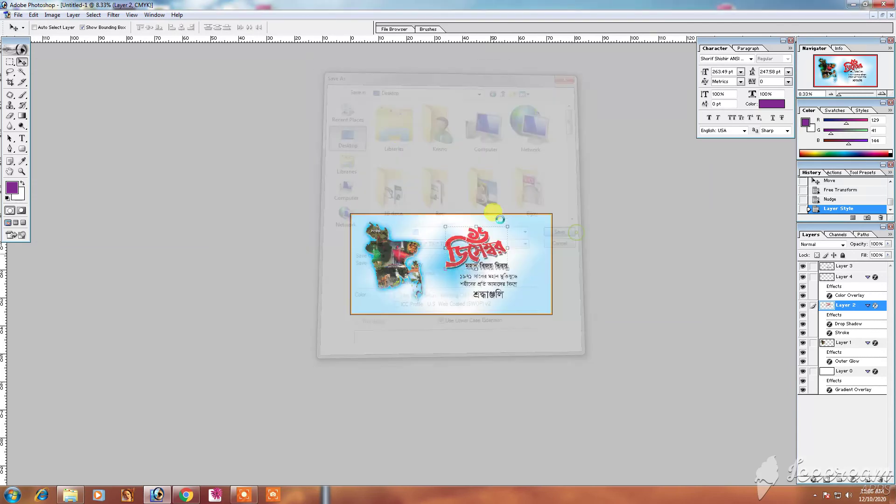
{"action": "left_click", "coordinate": [510, 171]}
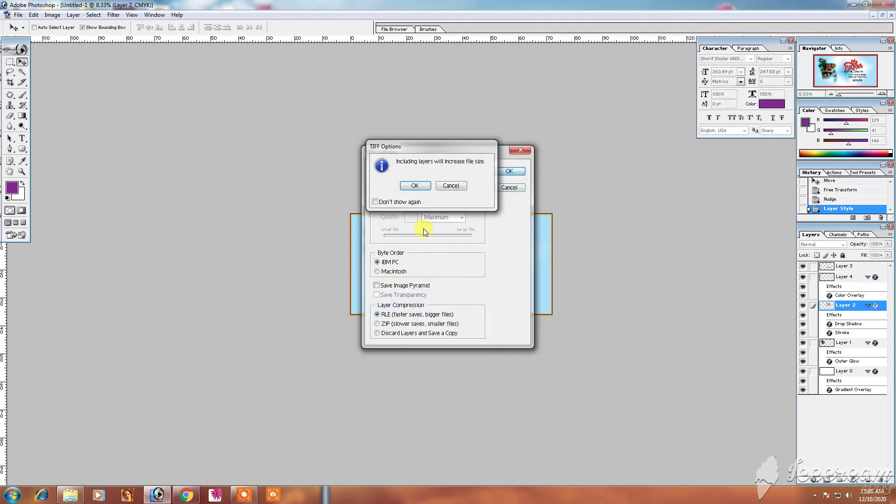
{"action": "left_click", "coordinate": [410, 187]}
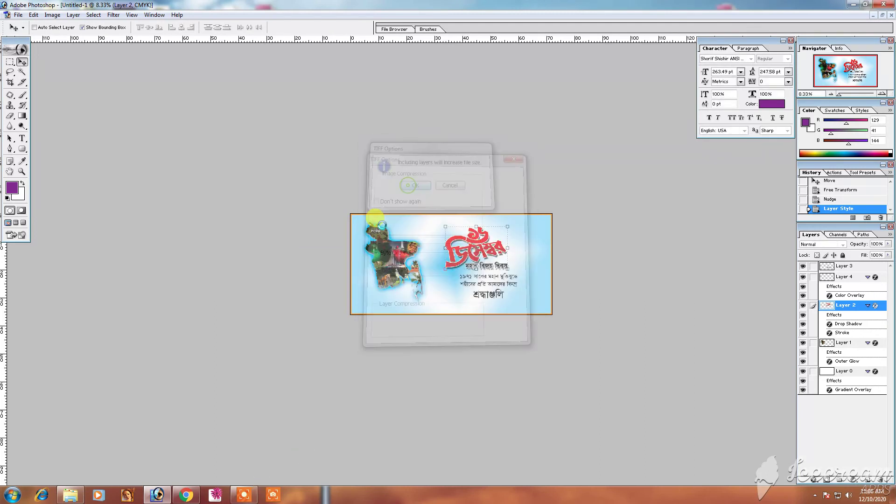
{"action": "left_click", "coordinate": [250, 490]}
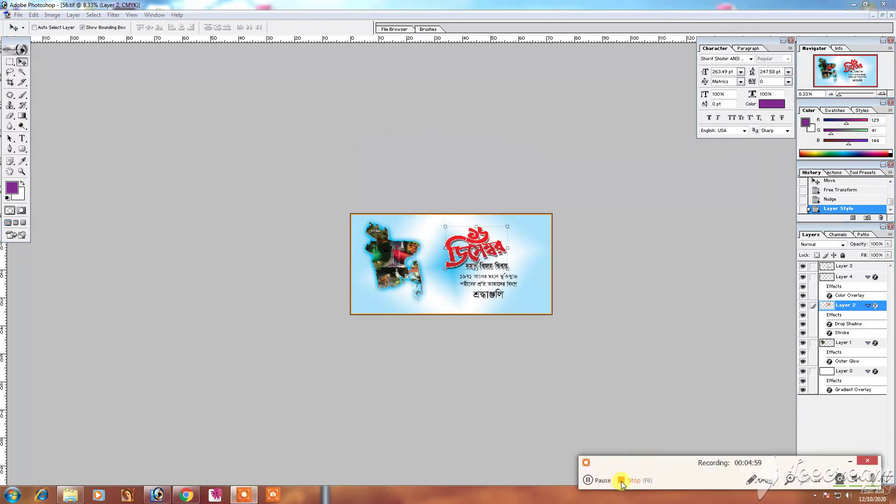